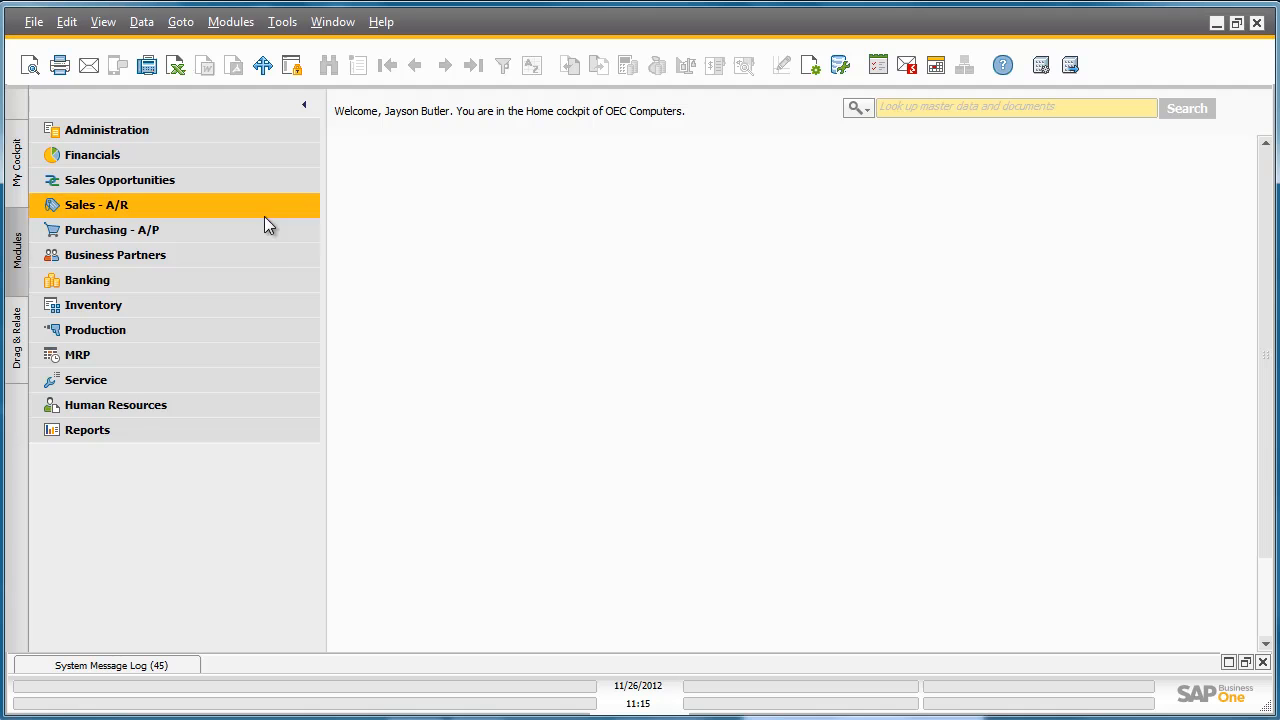
Start a new purchase request in Purchasing - A/P and set its required date to 12/07/2012
left_click(215, 230)
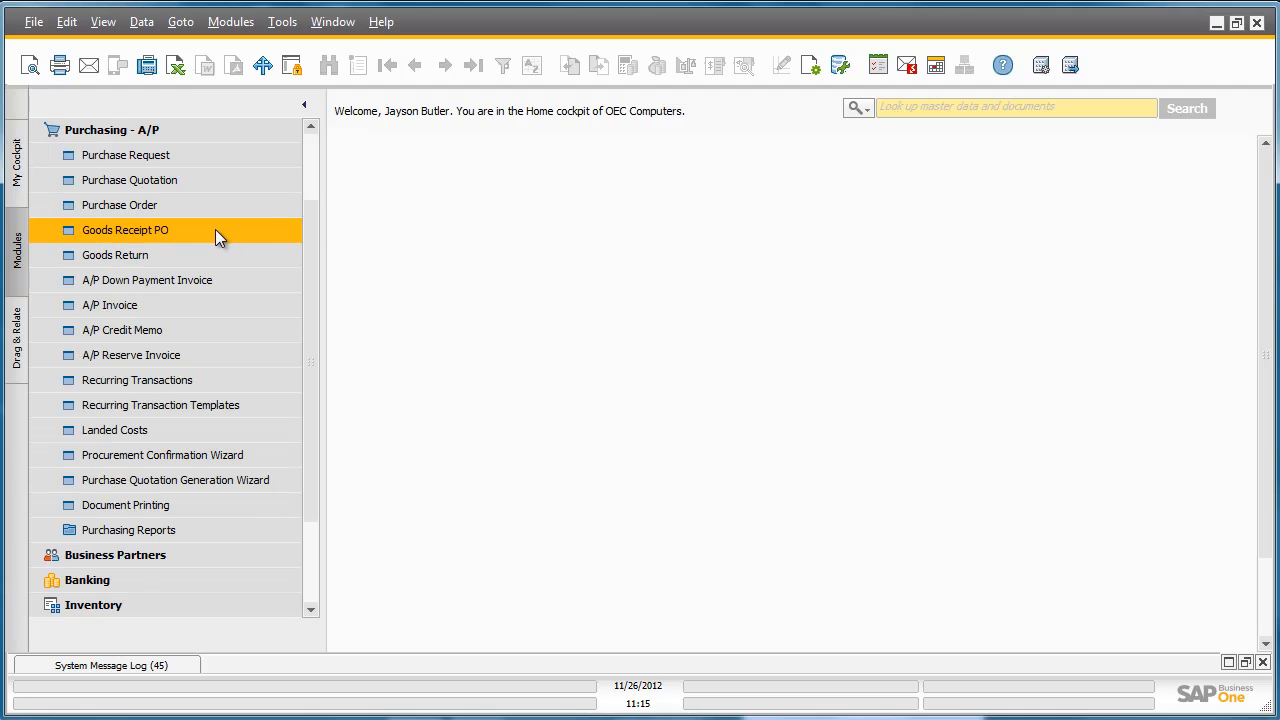
left_click(143, 162)
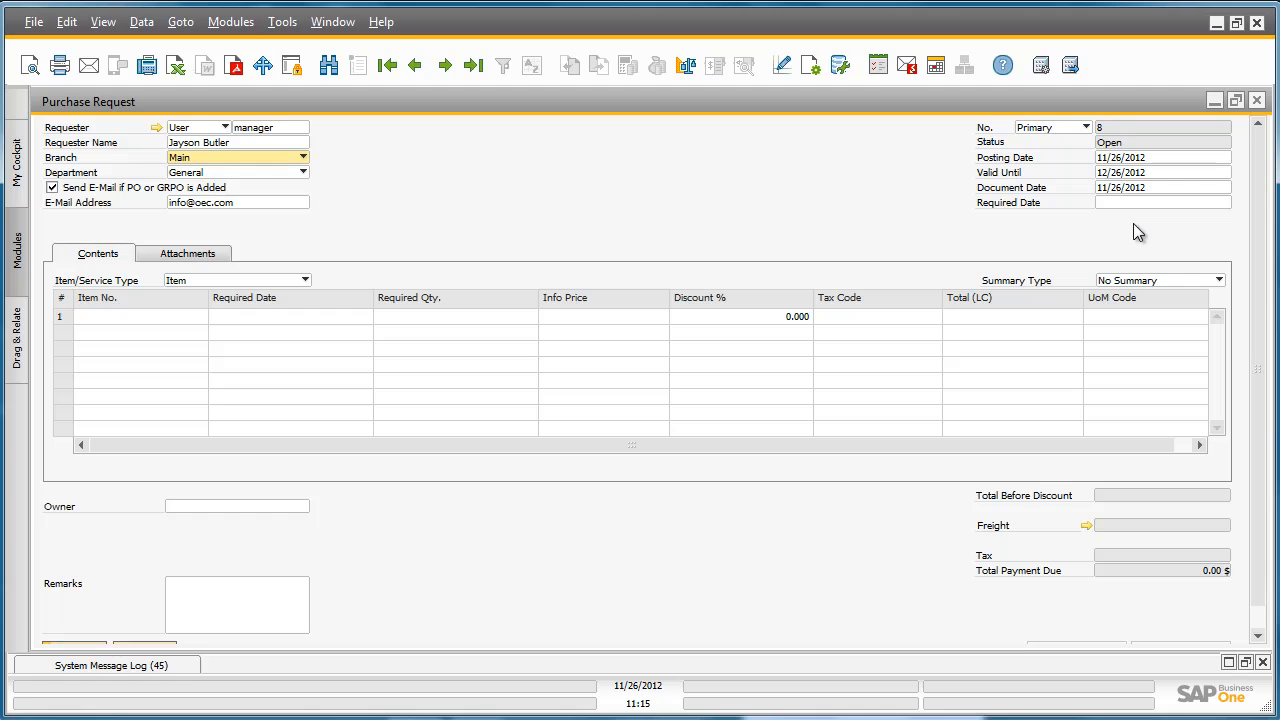
left_click(1174, 201)
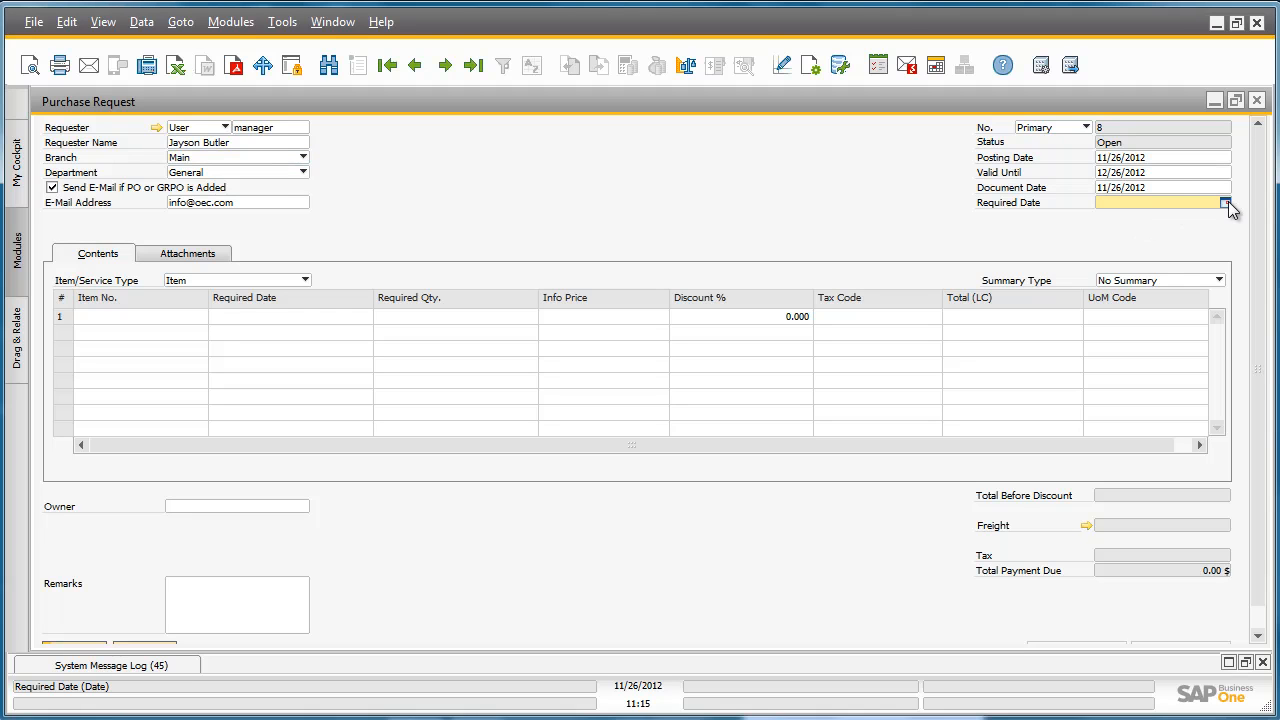
left_click(1225, 202)
left_click(1155, 229)
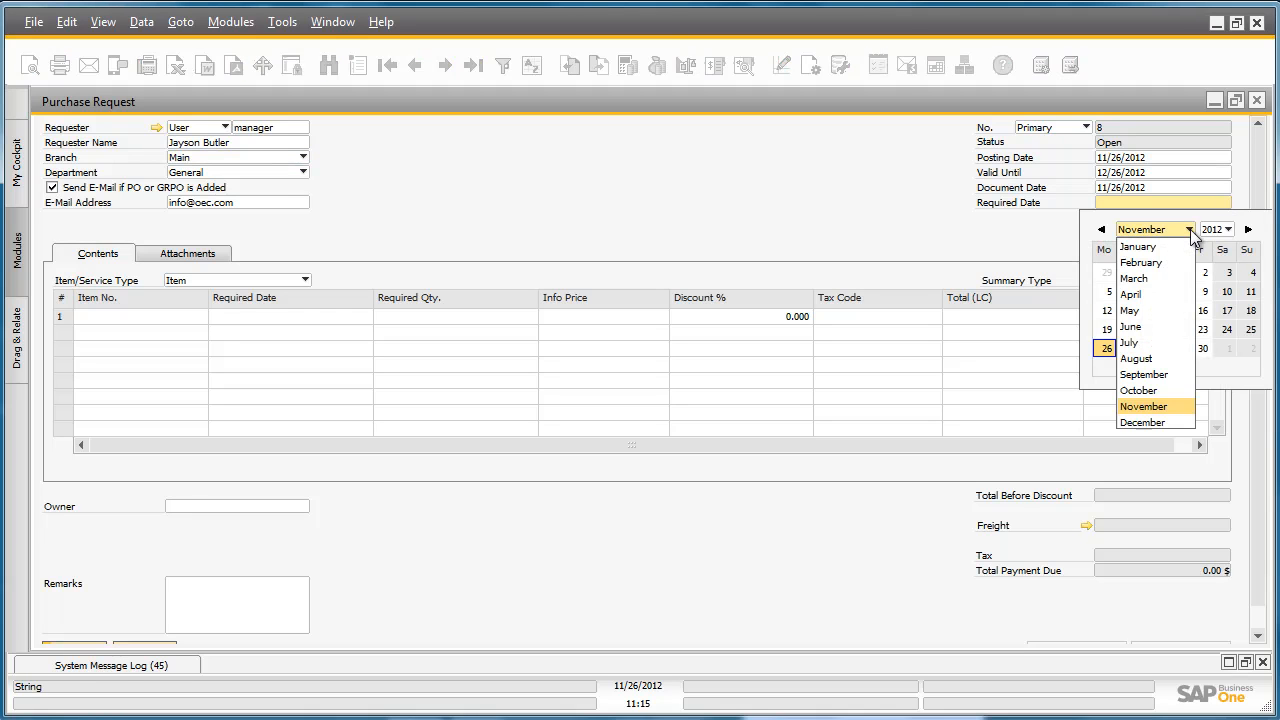
left_click(1165, 422)
left_click(1205, 290)
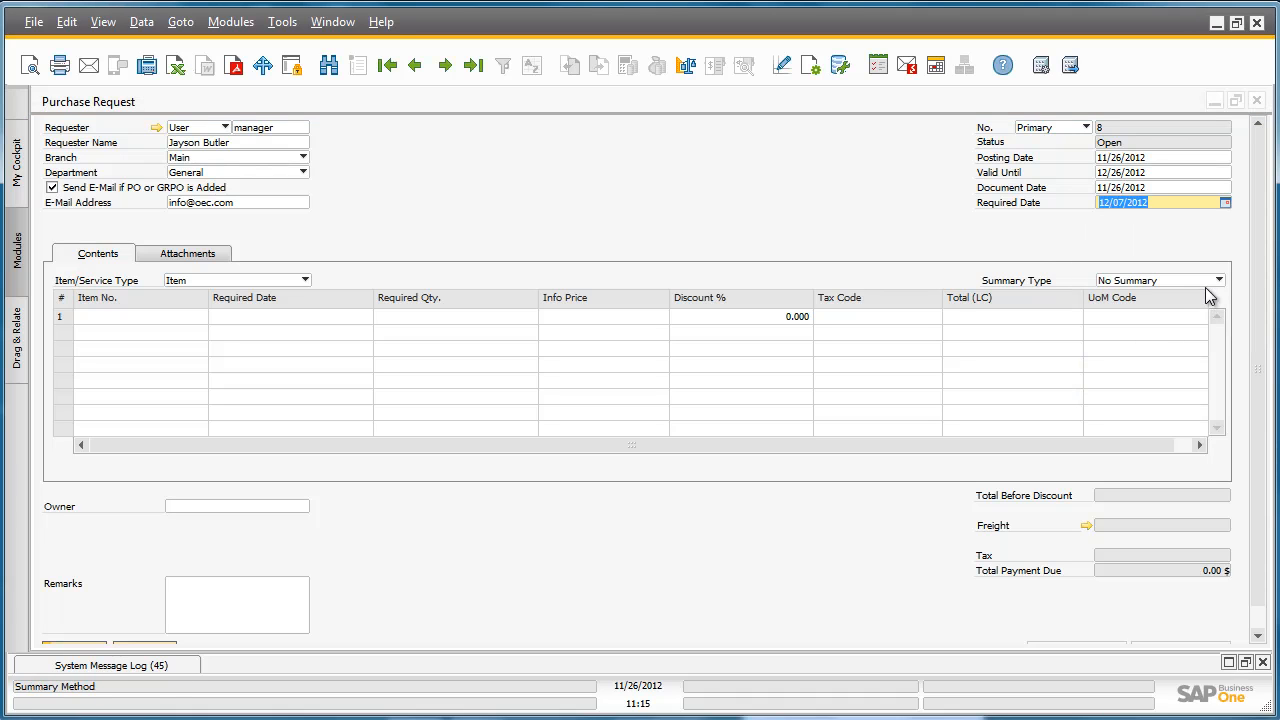
Add item Z00001, Apple iPad 64GB Black, to the request's first line with a required quantity of 3
left_click(175, 313)
left_click(200, 316)
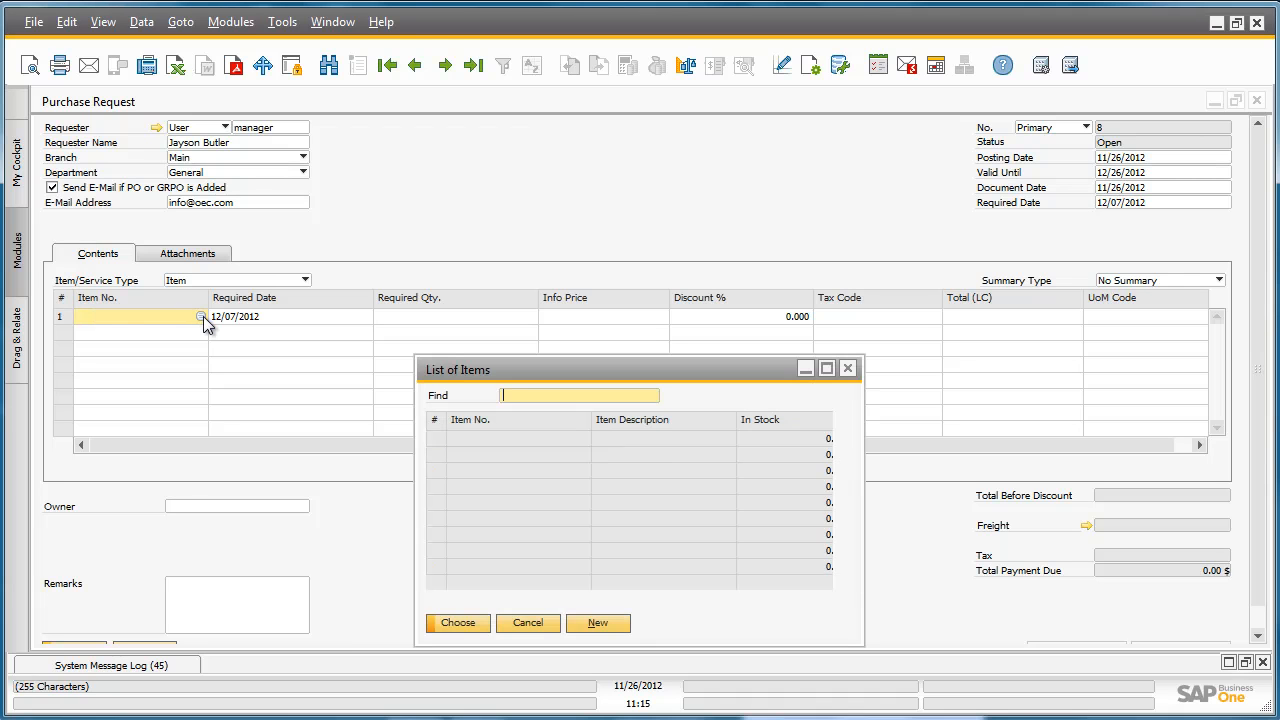
double_click(697, 428)
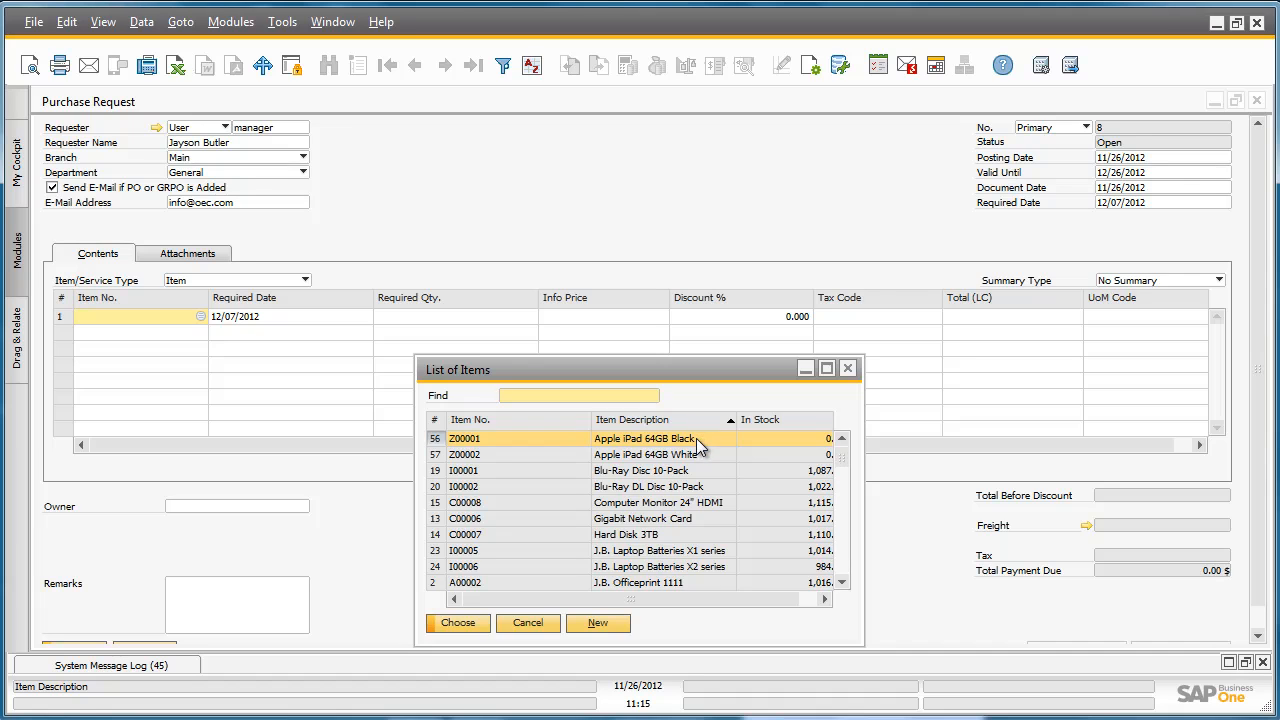
double_click(696, 438)
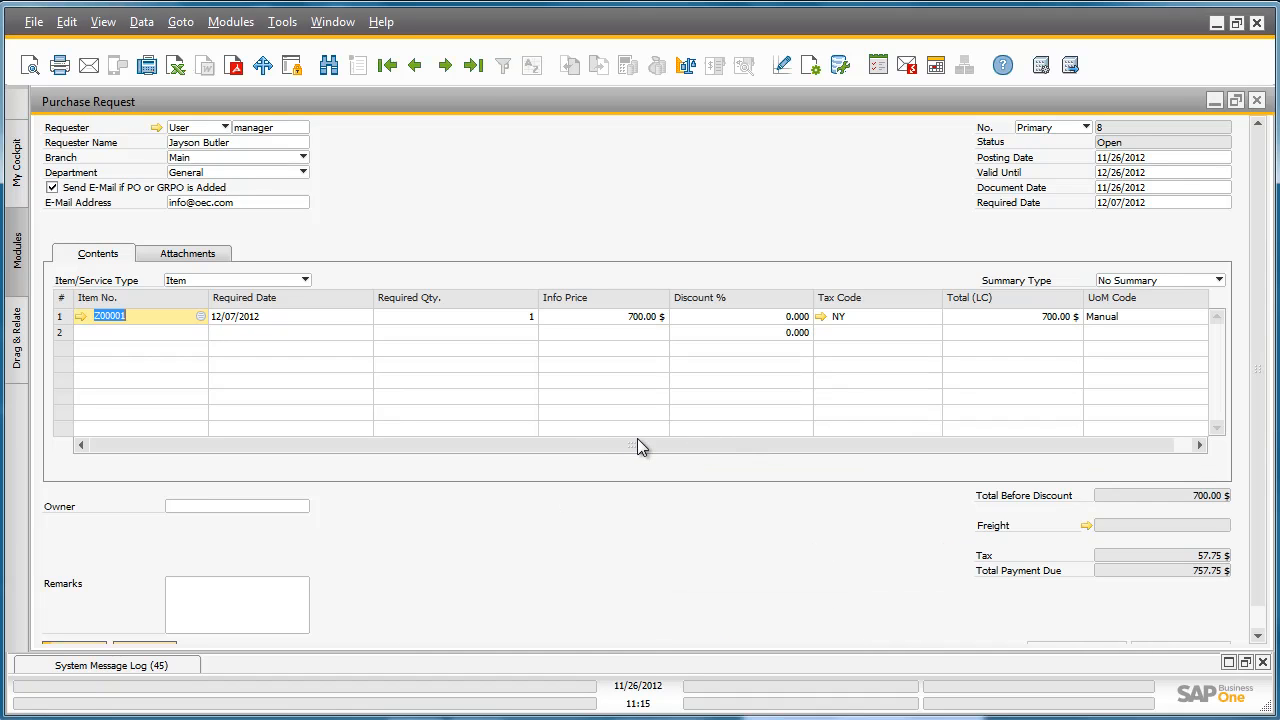
left_click(477, 322)
type("3")
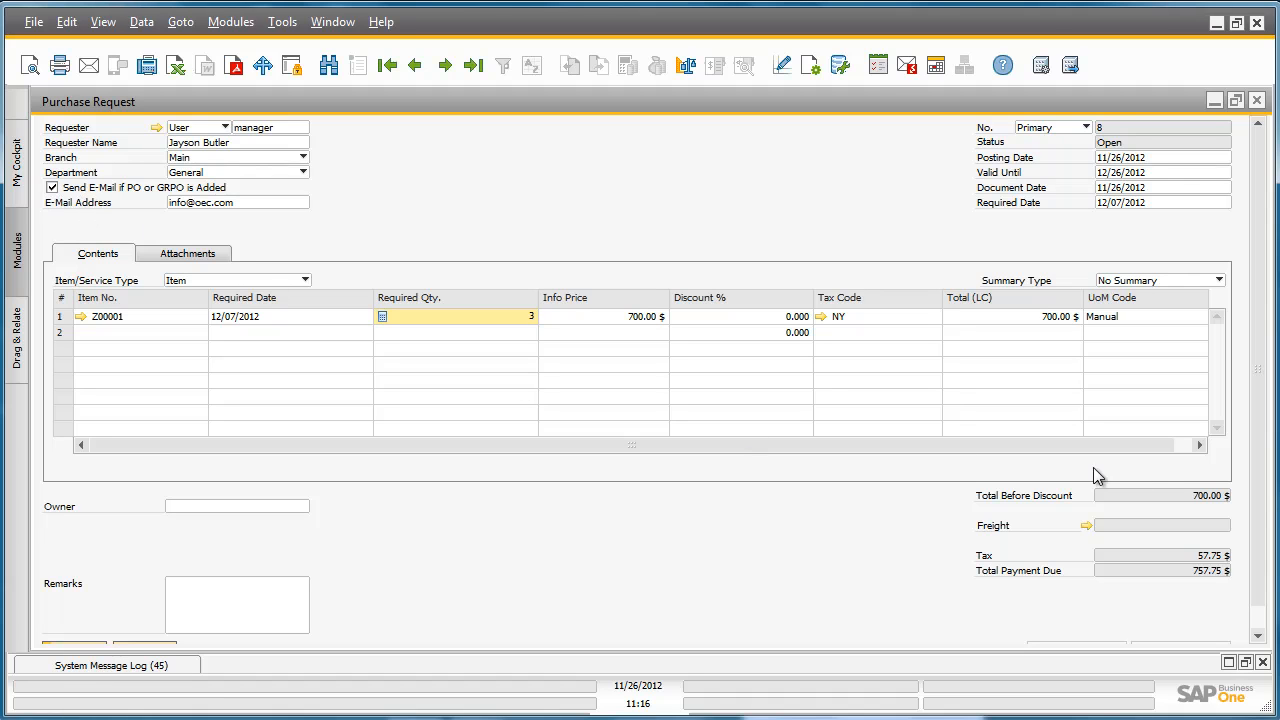
Submit the purchase request for authorization with the remark "Please approve" and close the form
scroll(1258, 477, "down", 1)
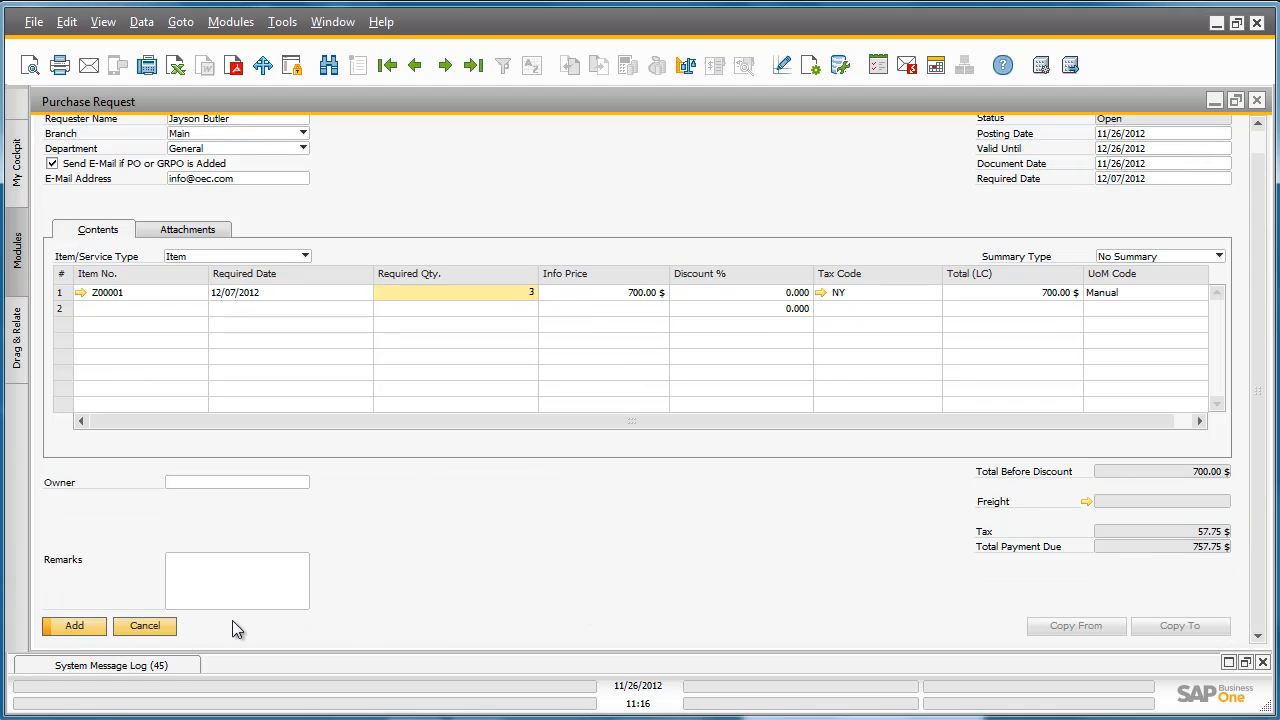
left_click(92, 632)
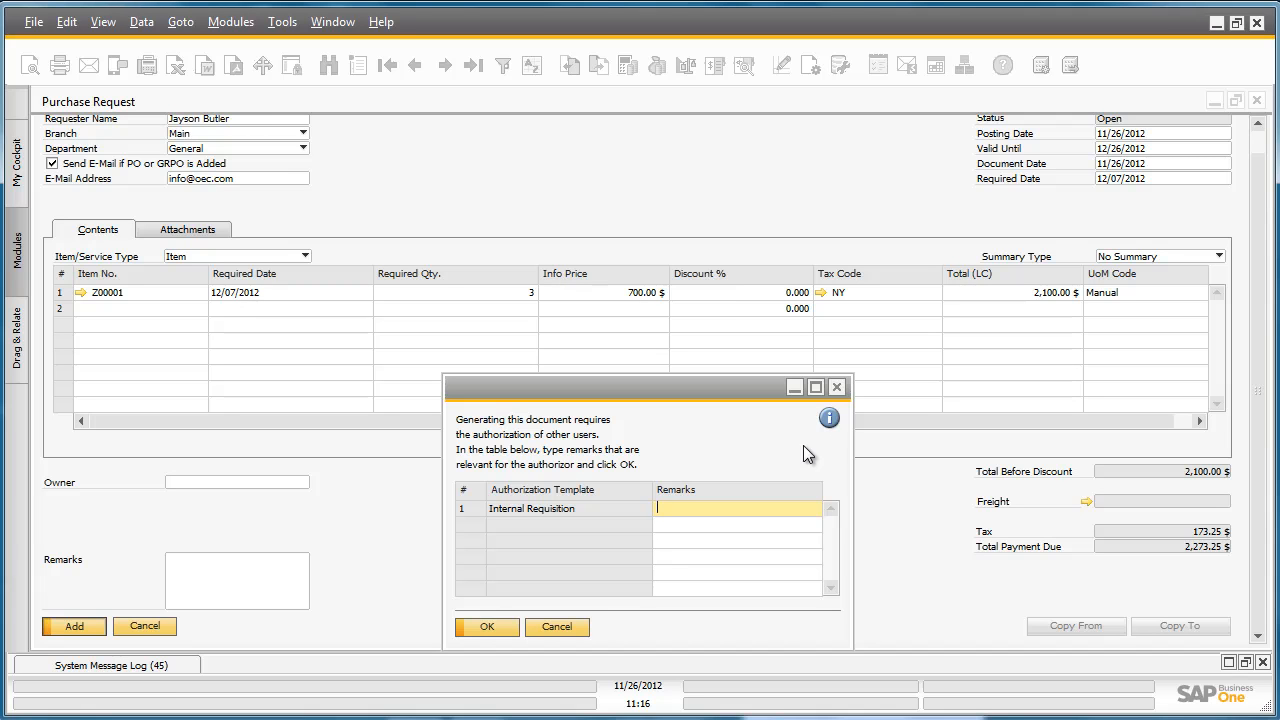
type("Please approve")
left_click(505, 628)
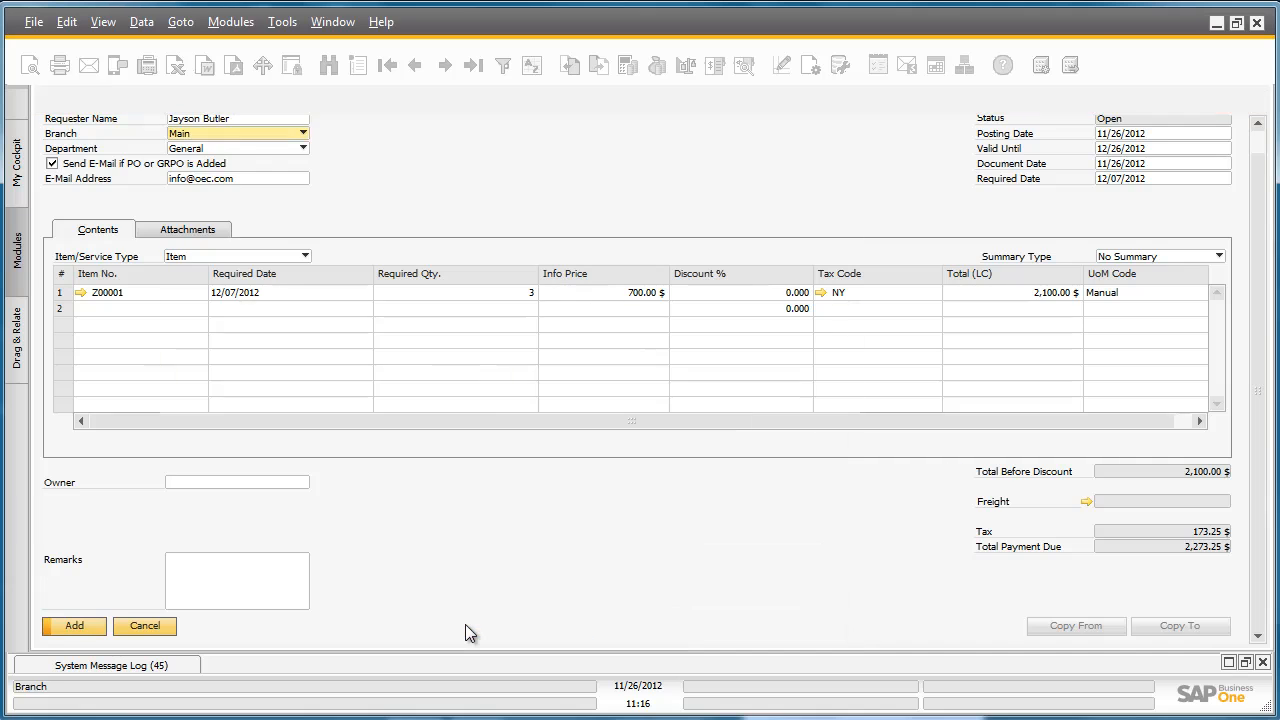
left_click(1256, 101)
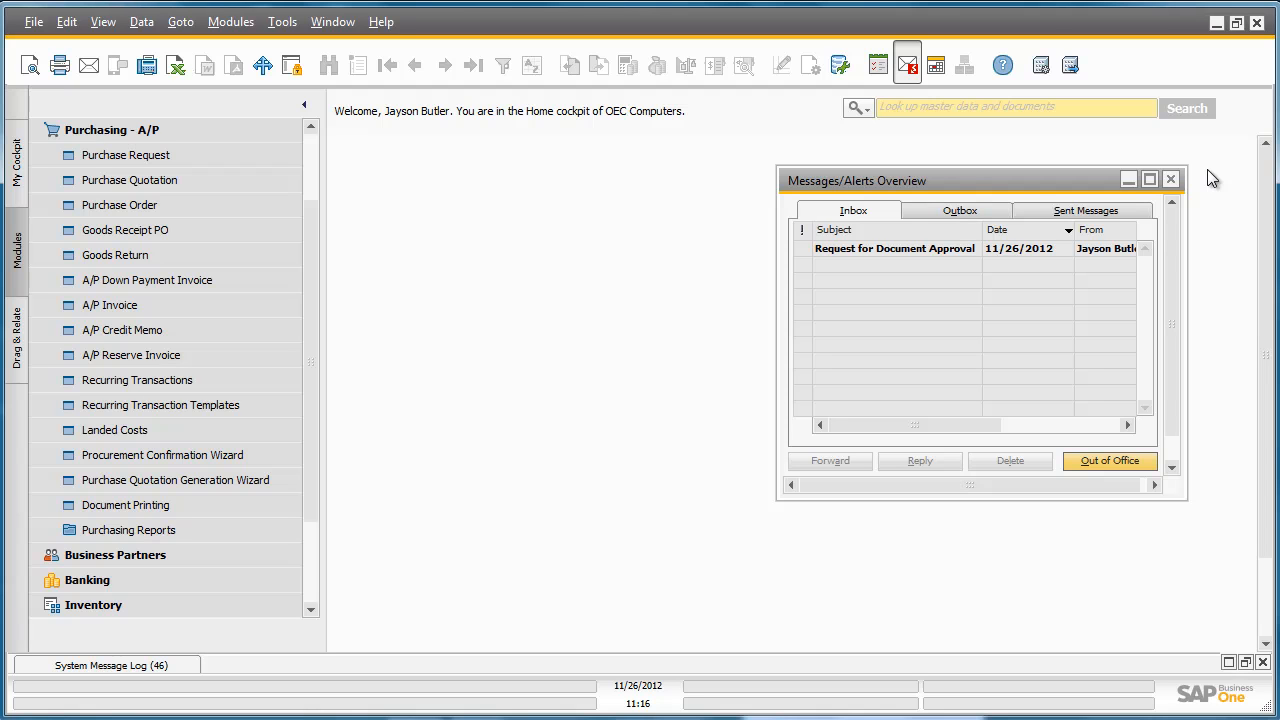
Open the approval request from the Request for Document Approval message and set its decision to Approved
left_click(950, 248)
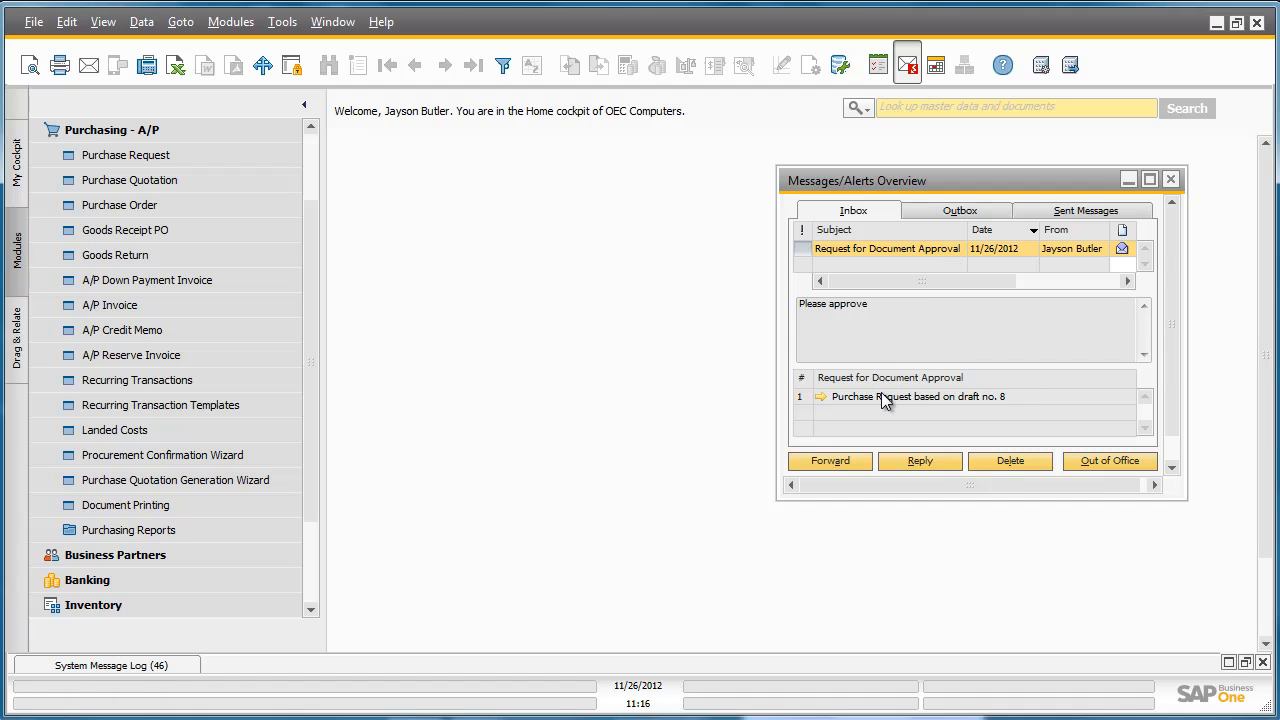
left_click(820, 394)
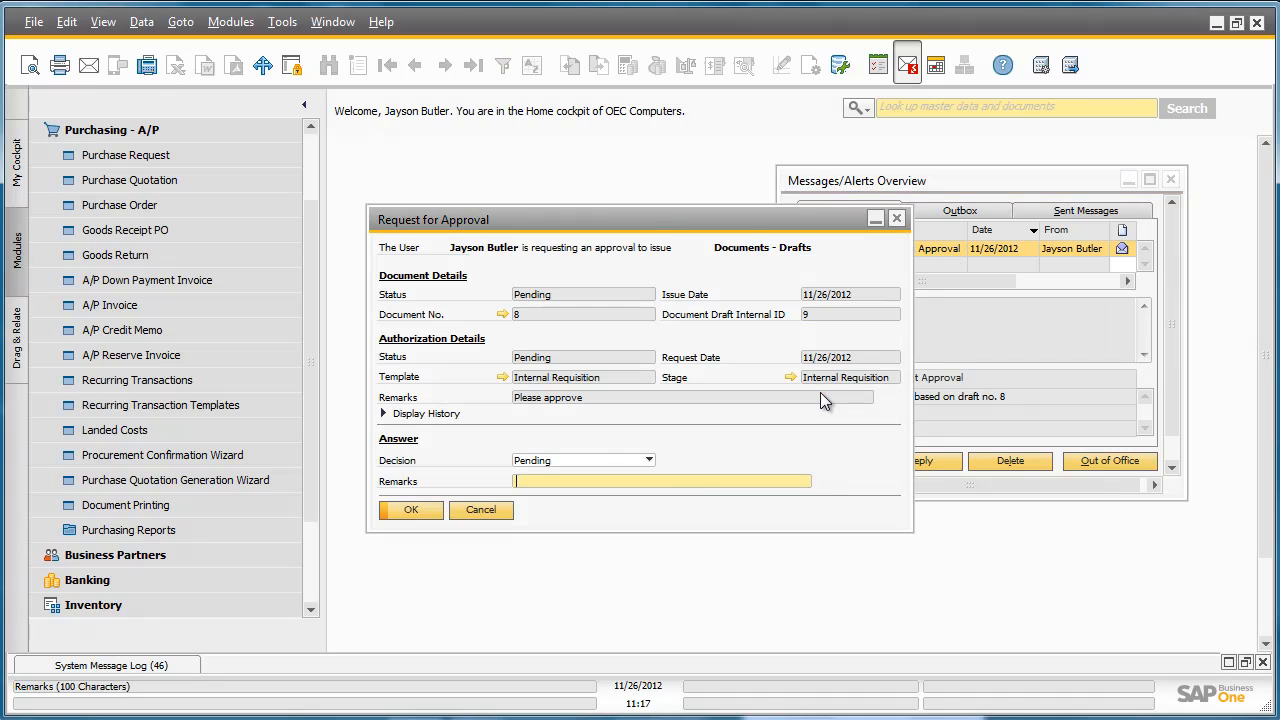
left_click(571, 457)
left_click(564, 491)
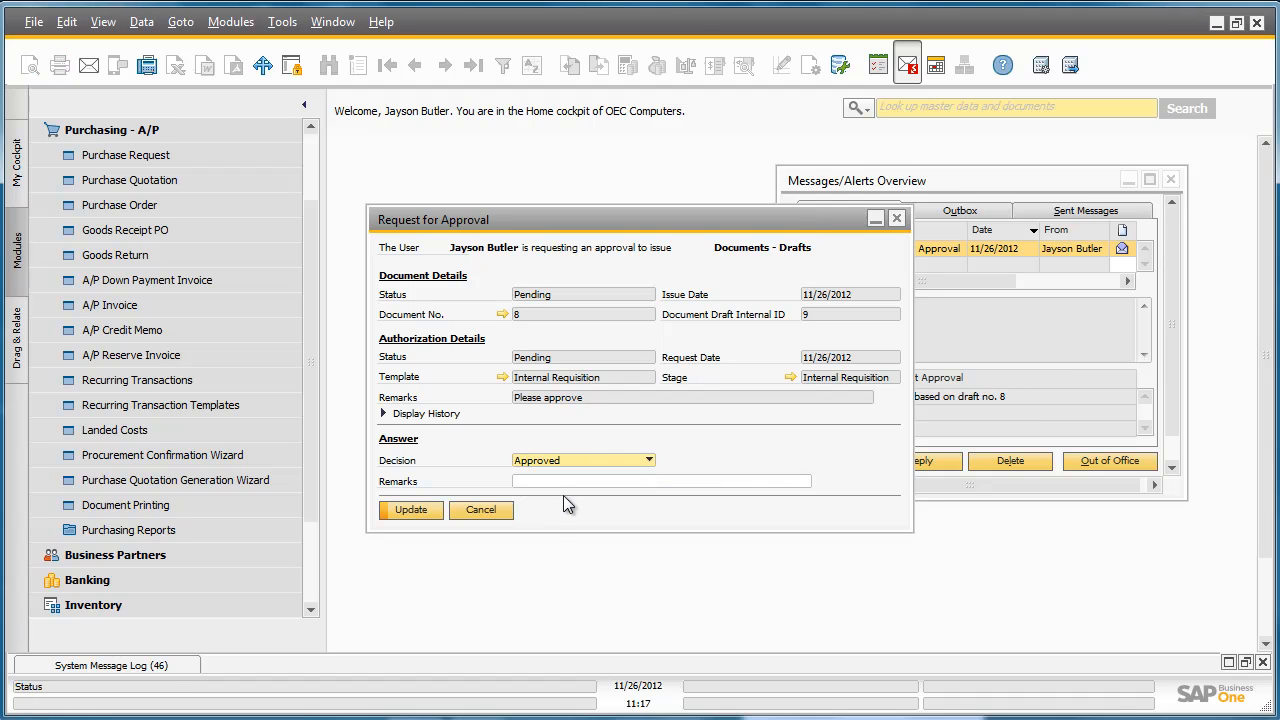
left_click(425, 515)
left_click(421, 512)
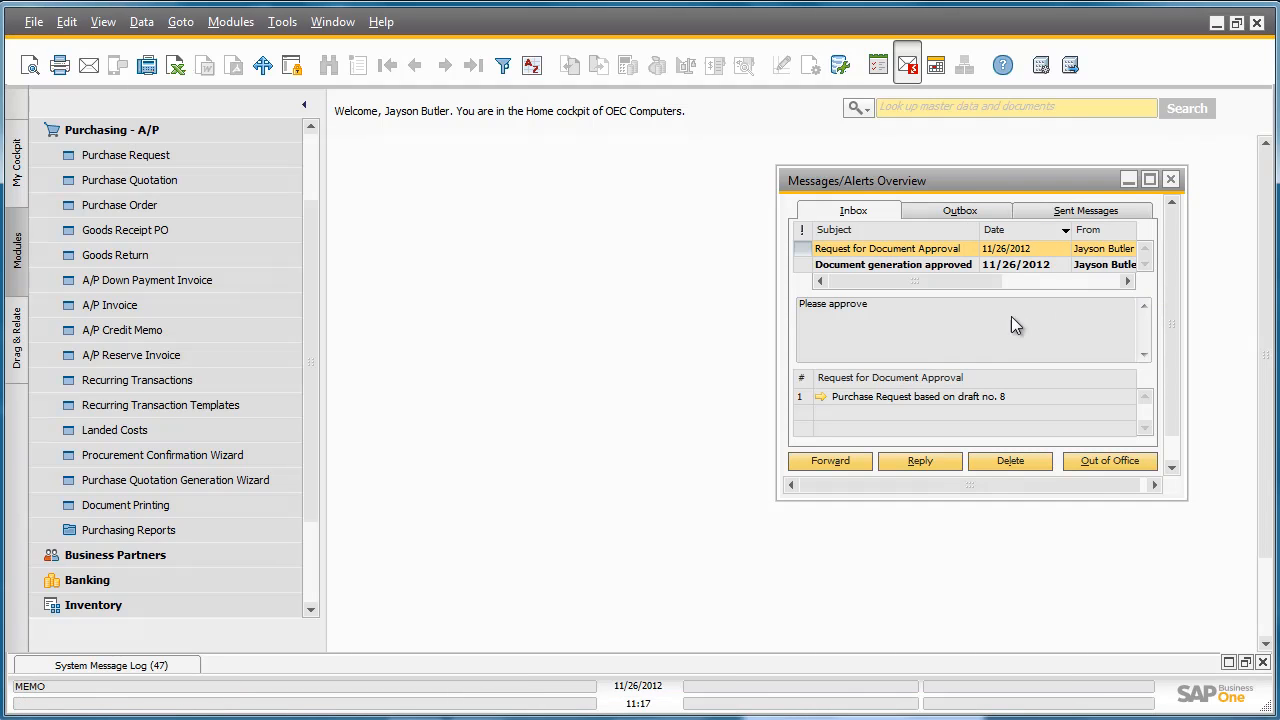
Open the approved draft from the Document generation approved message and add it as a purchase request
left_click(821, 268)
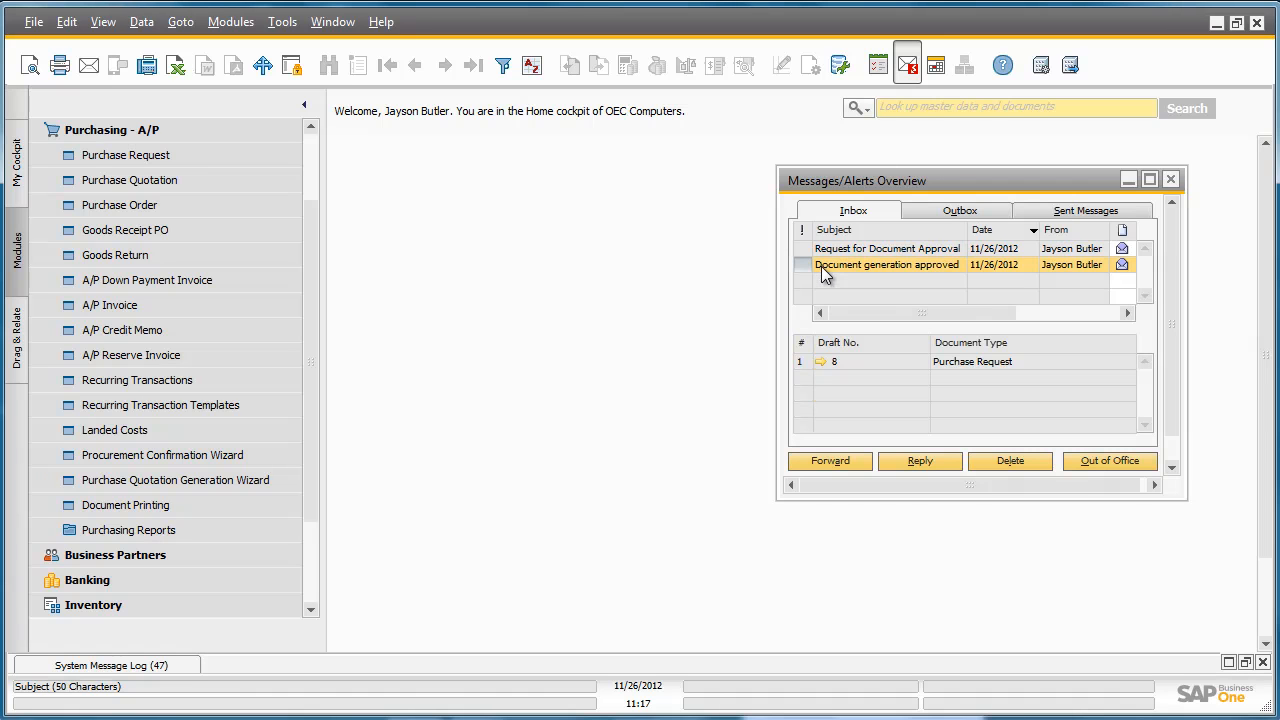
left_click(819, 363)
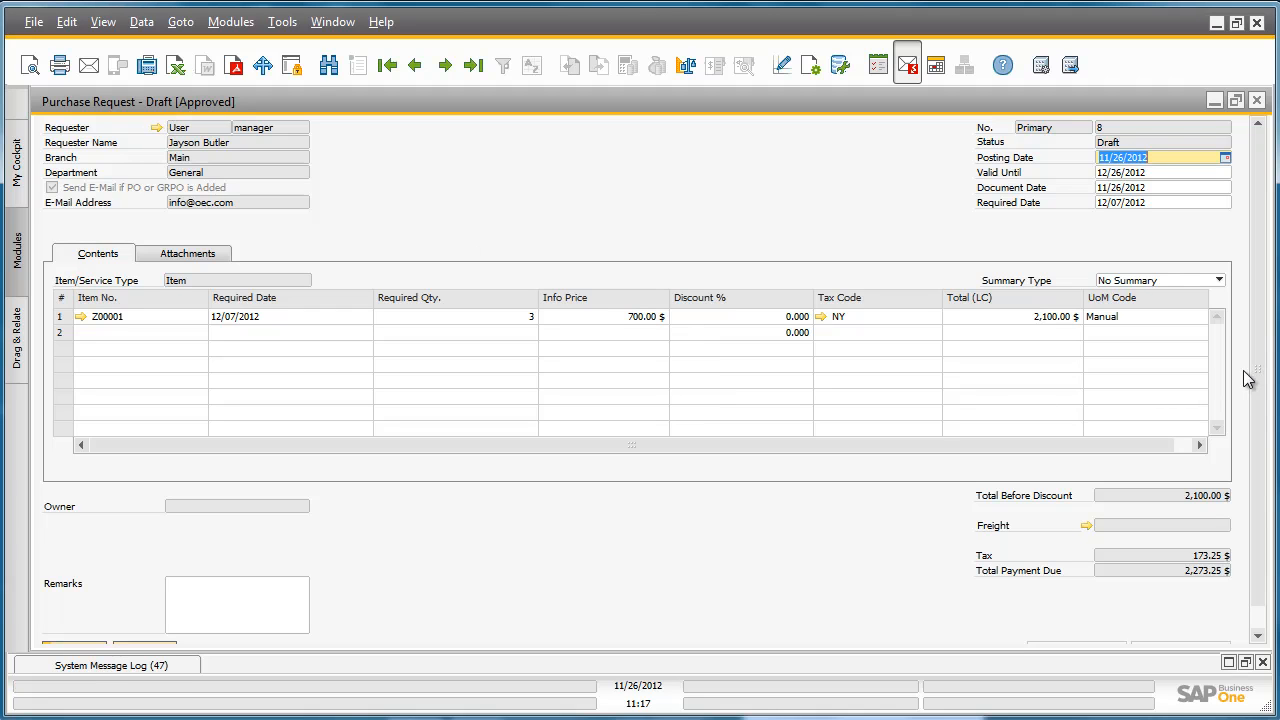
scroll(1245, 380, "down", 1)
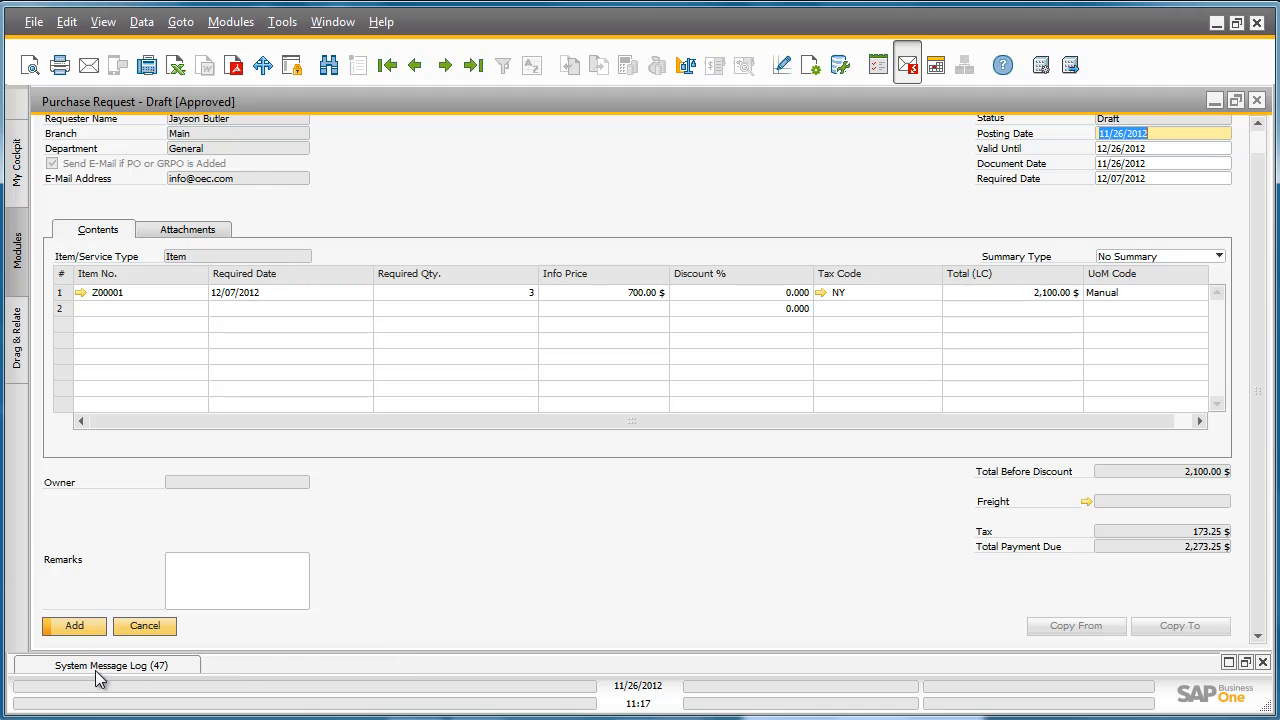
left_click(65, 630)
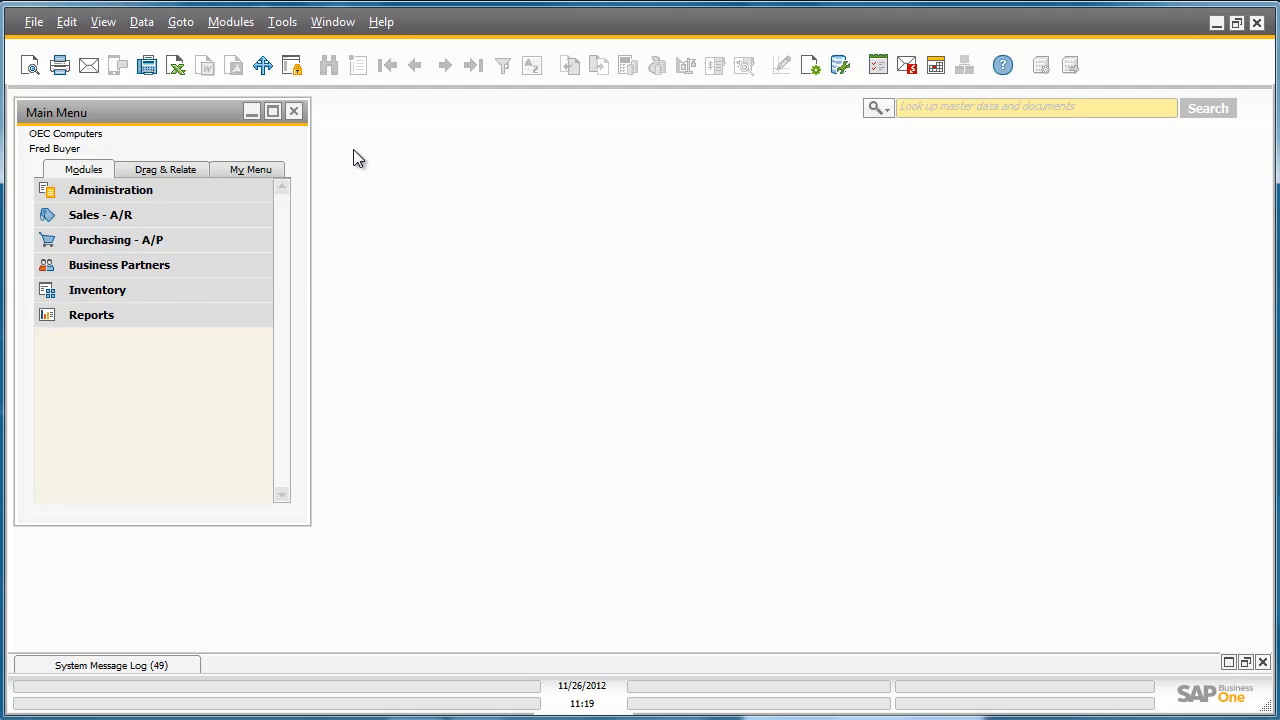
Run the Purchase Request Report for items, limited to open purchase requests, for all users and employees
left_click(179, 245)
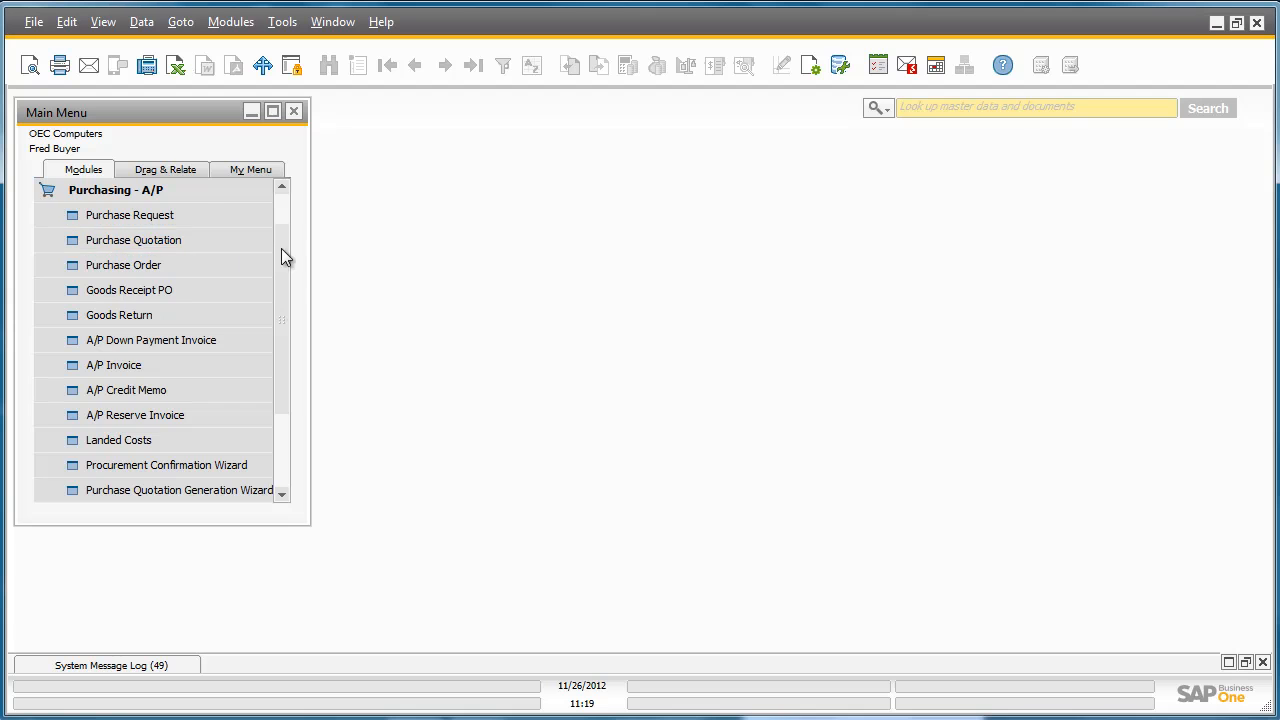
left_click_drag(281, 258, 275, 340)
left_click(228, 411)
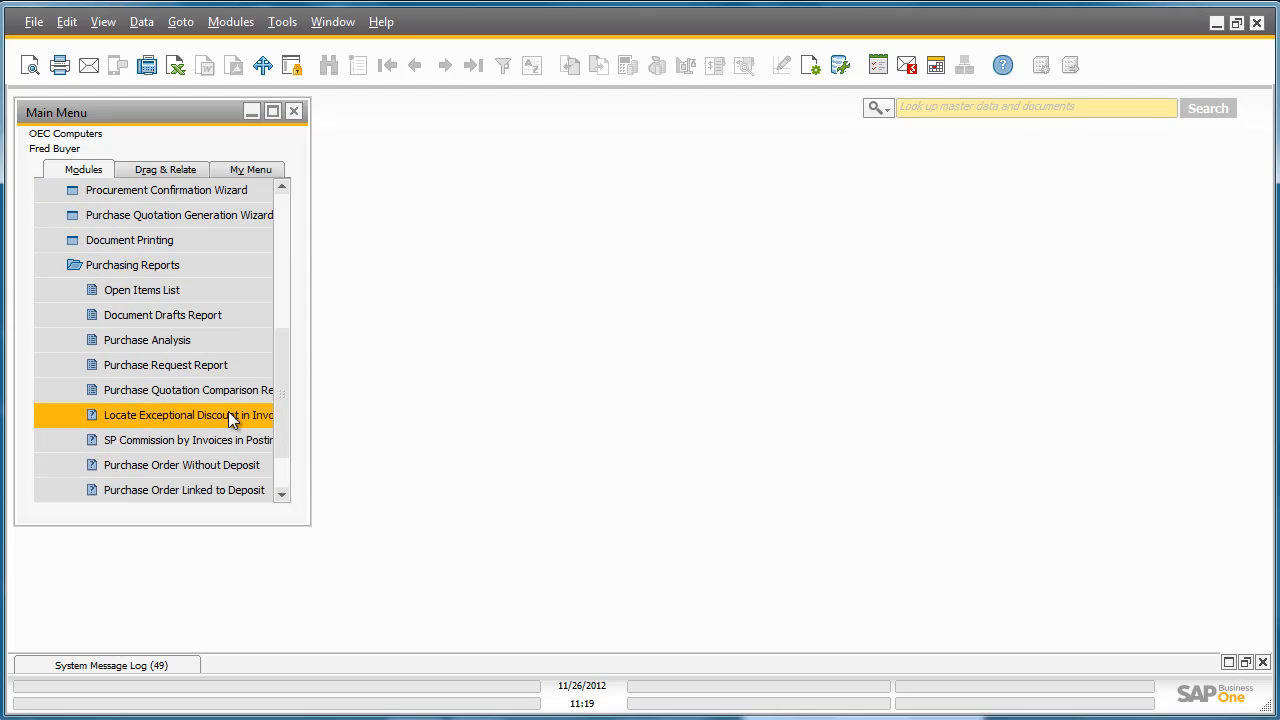
left_click(215, 370)
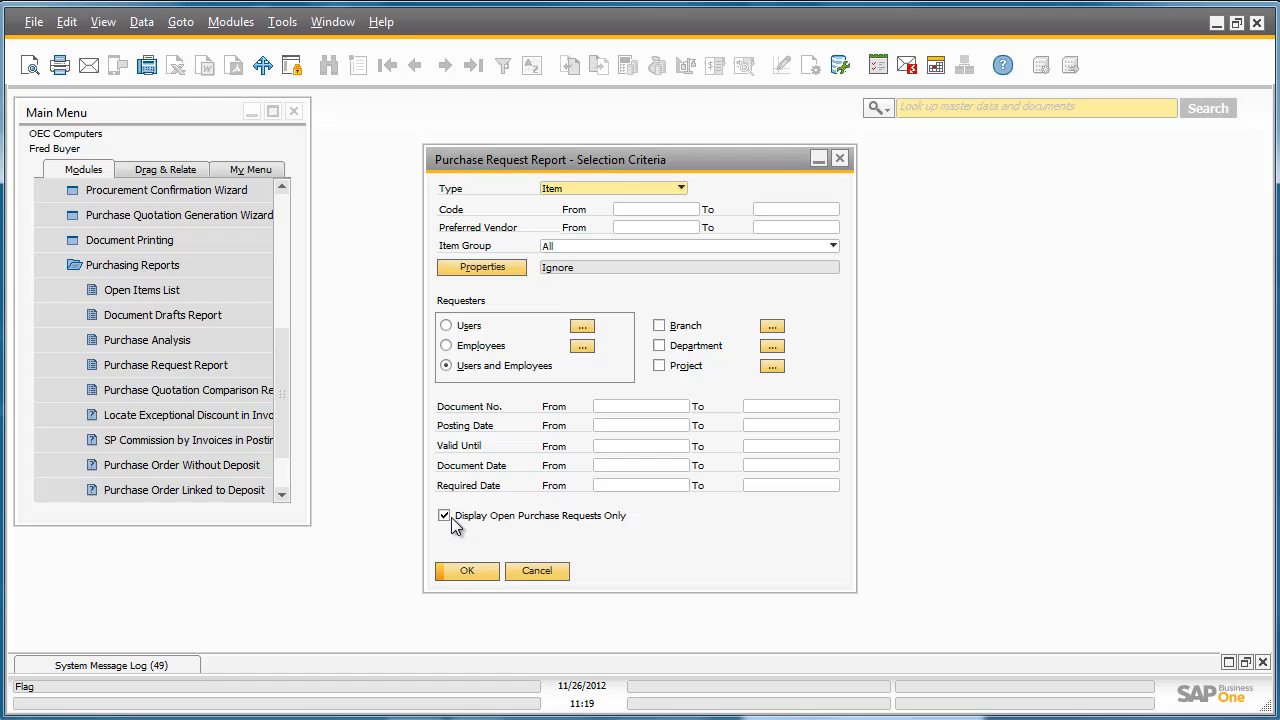
left_click(464, 565)
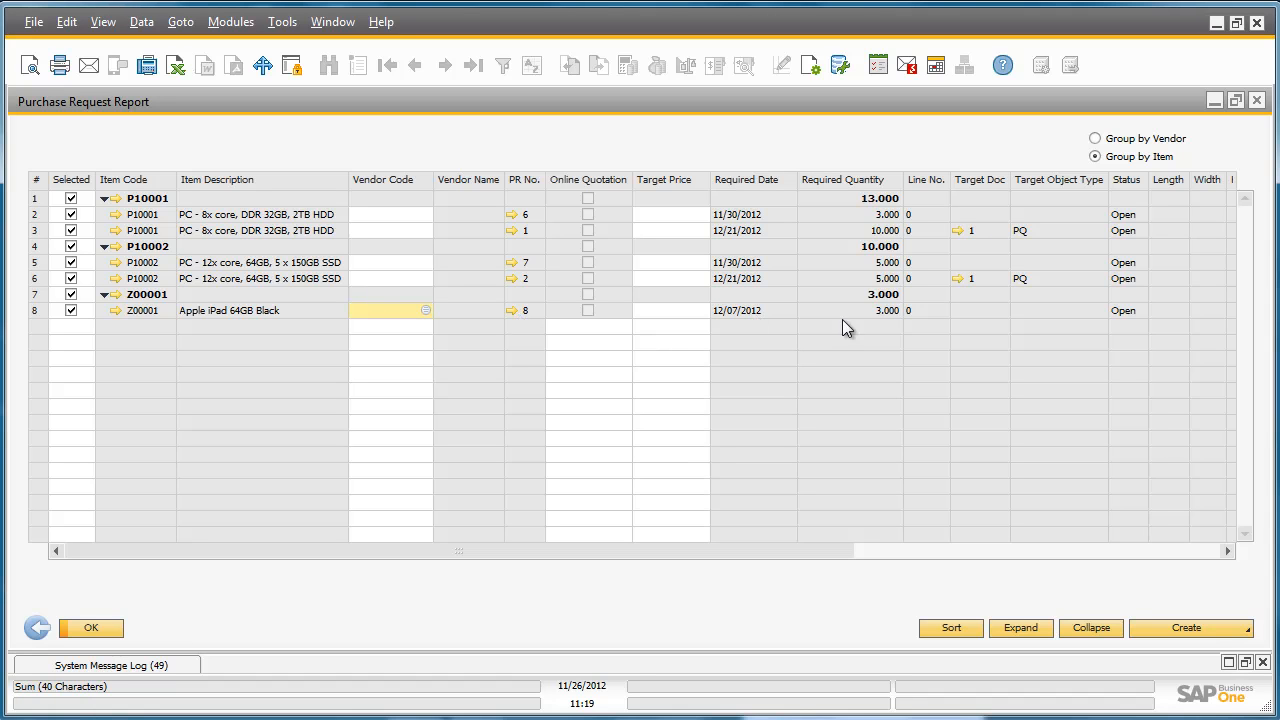
Examine the remaining columns of the Purchase Request Report and the alternative items for Z00001
left_click_drag(812, 549, 1140, 545)
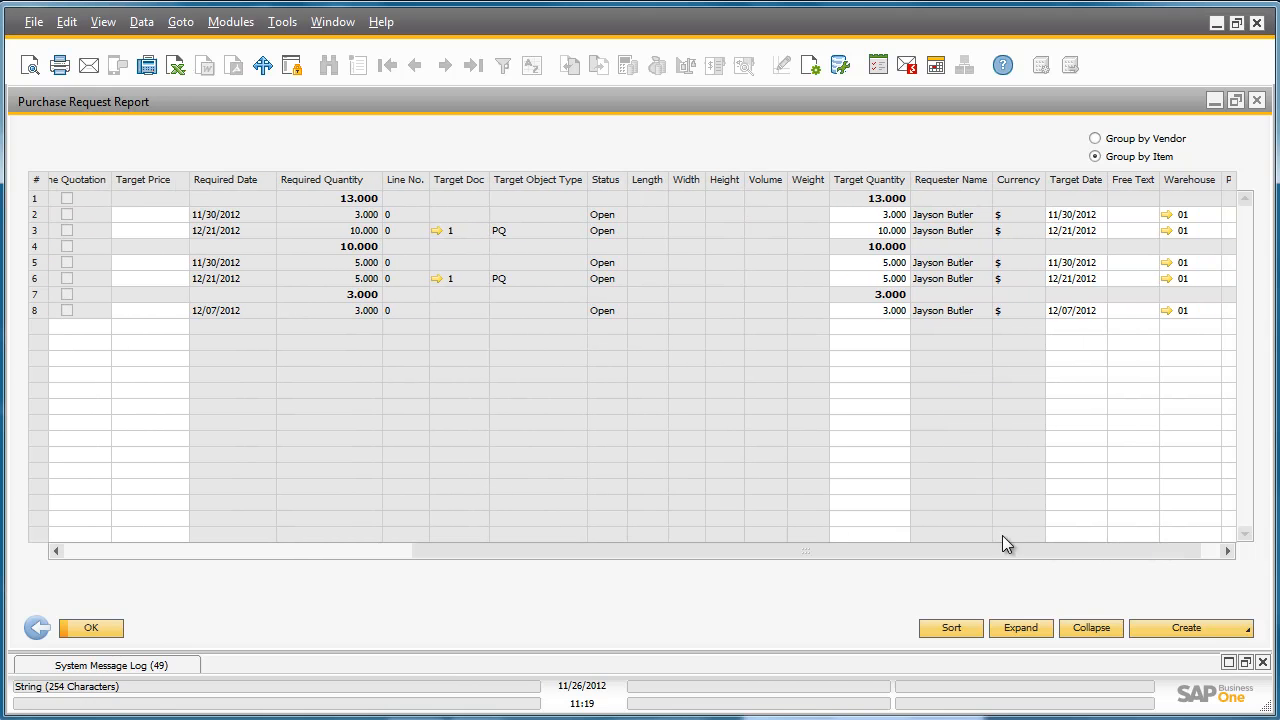
left_click_drag(1002, 552, 439, 554)
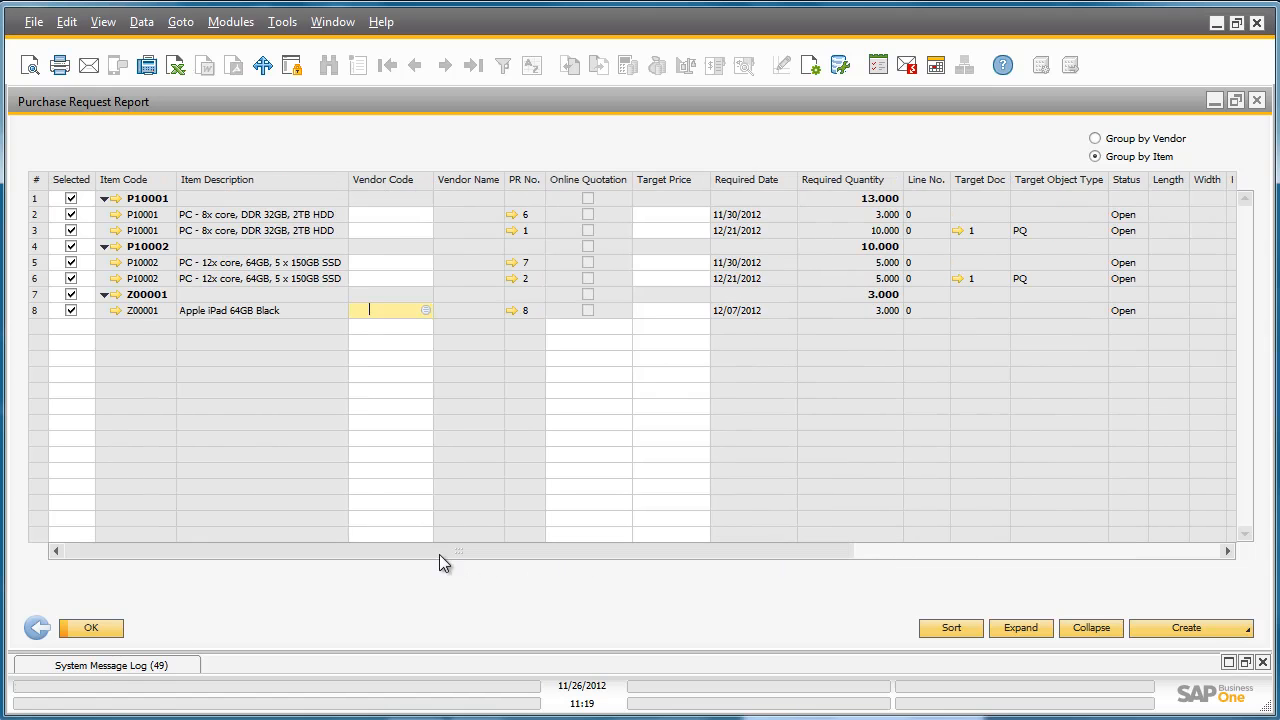
right_click(148, 303)
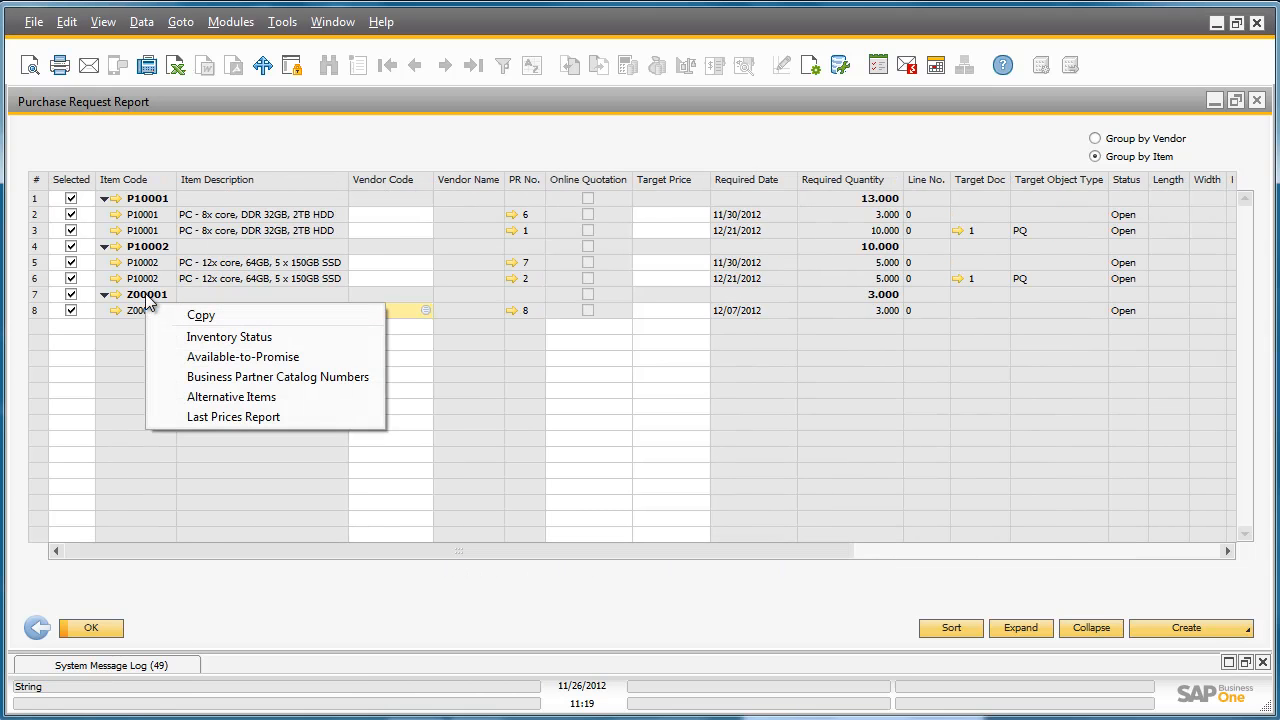
left_click(304, 398)
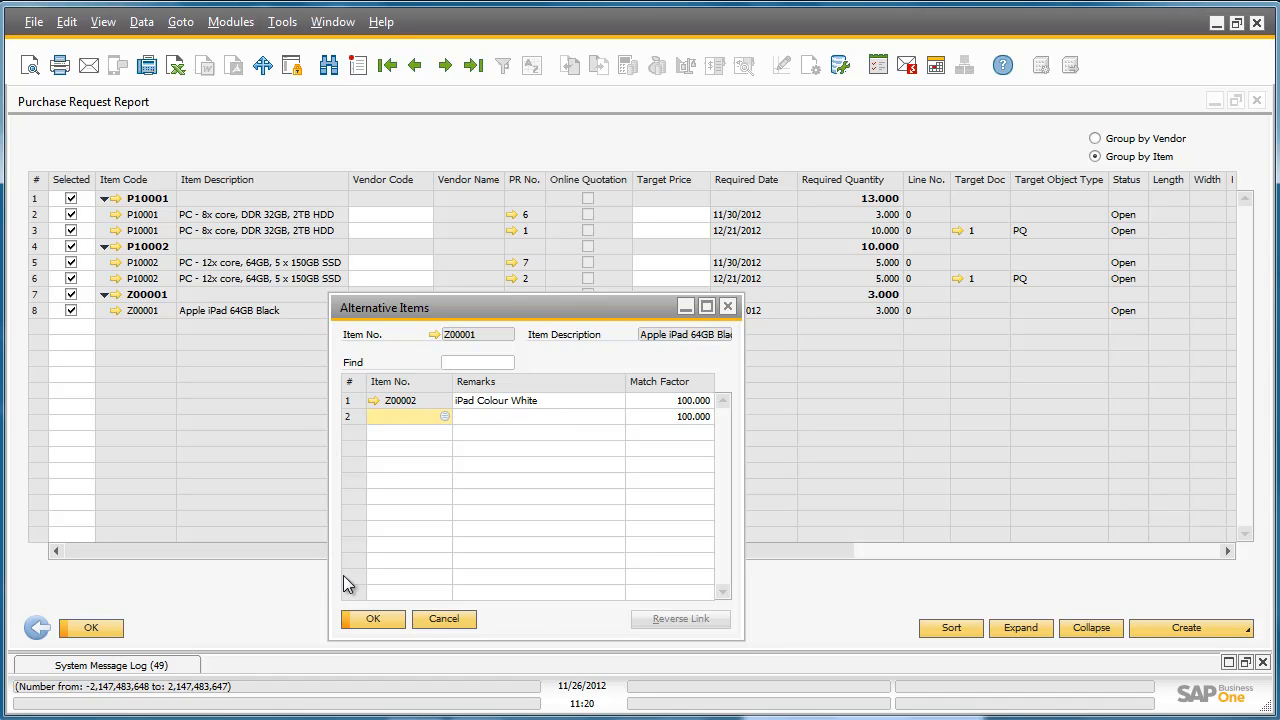
left_click(382, 618)
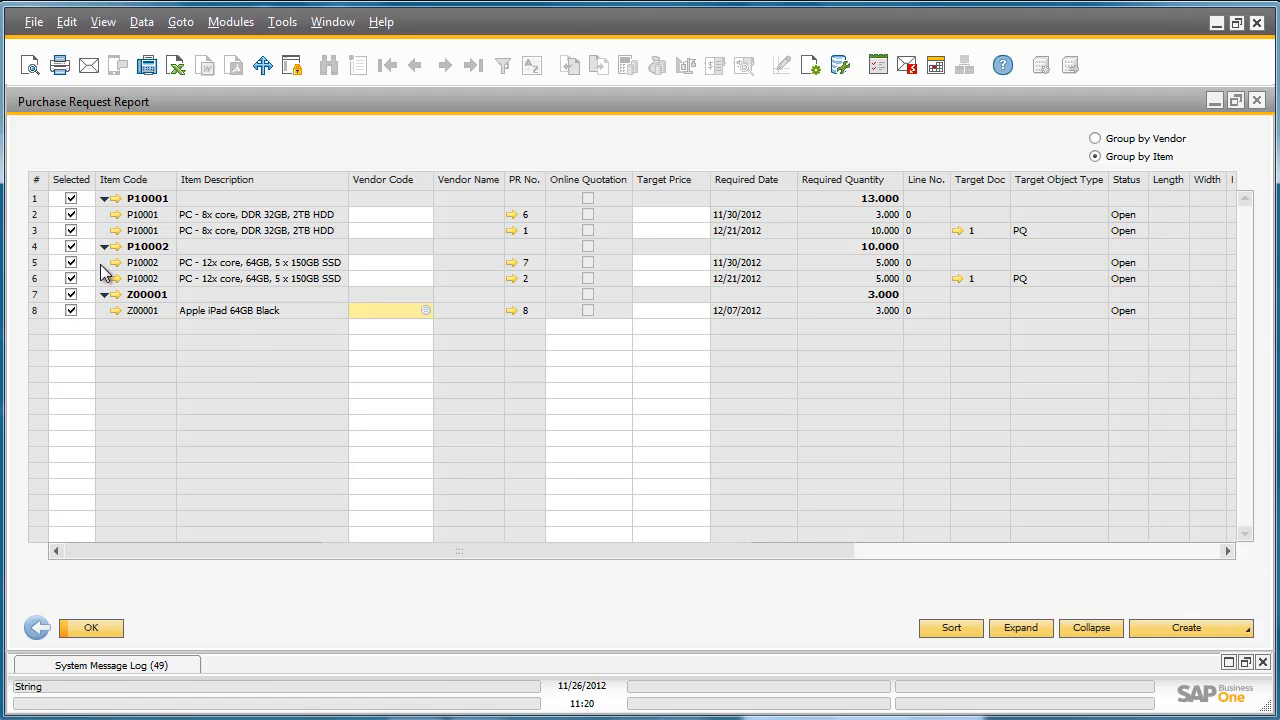
Select only the Z00001 lines in the report and assign Lumarx as vendor for the Apple iPad 64GB Black
left_click(77, 181)
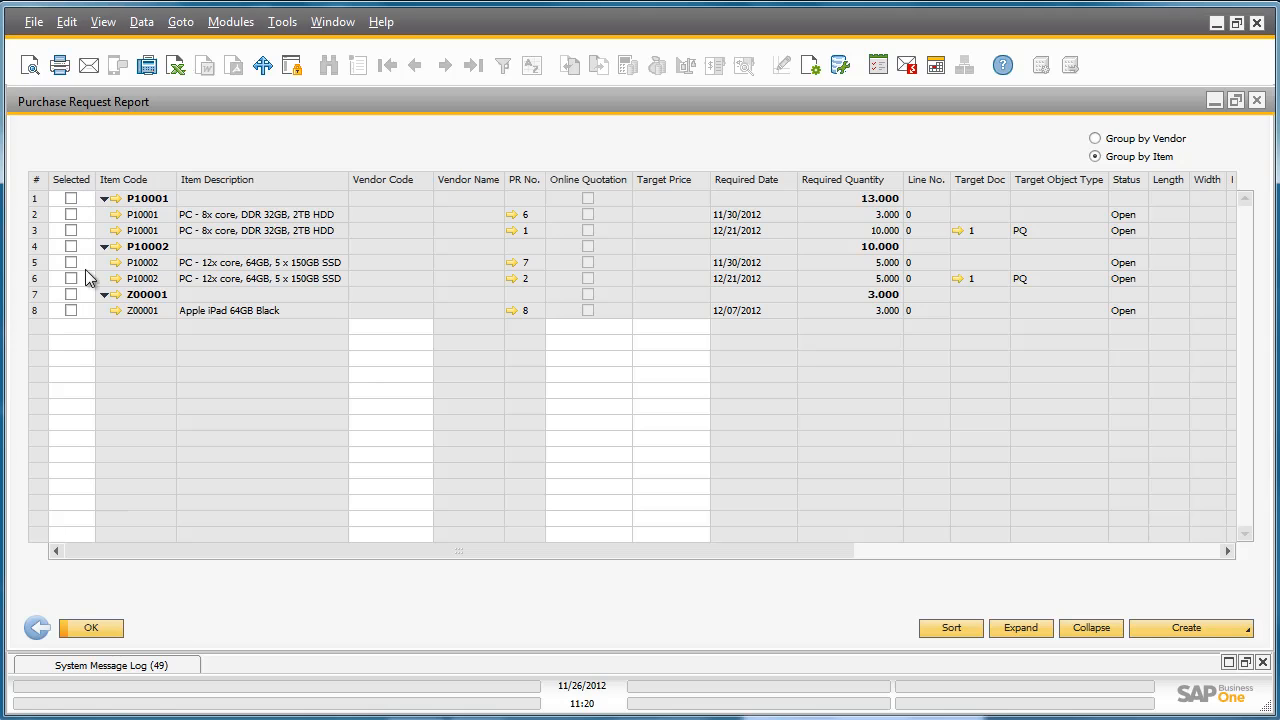
left_click(72, 295)
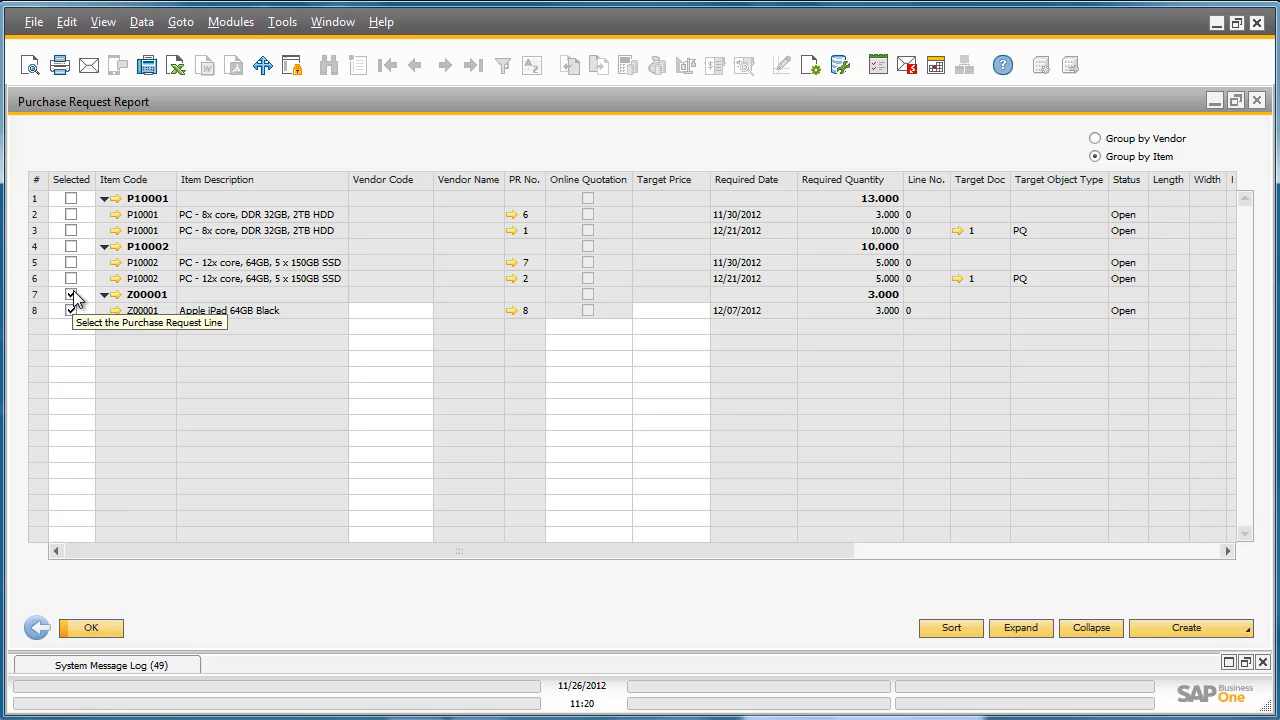
left_click(378, 311)
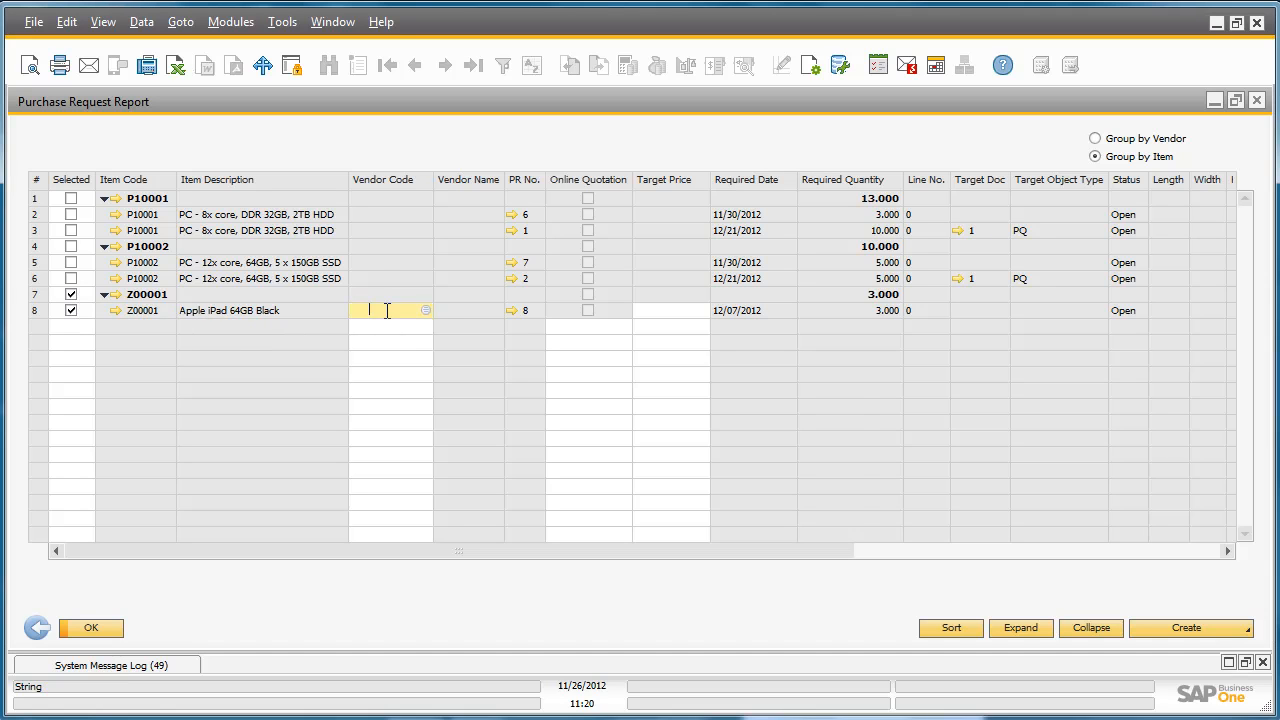
left_click(425, 310)
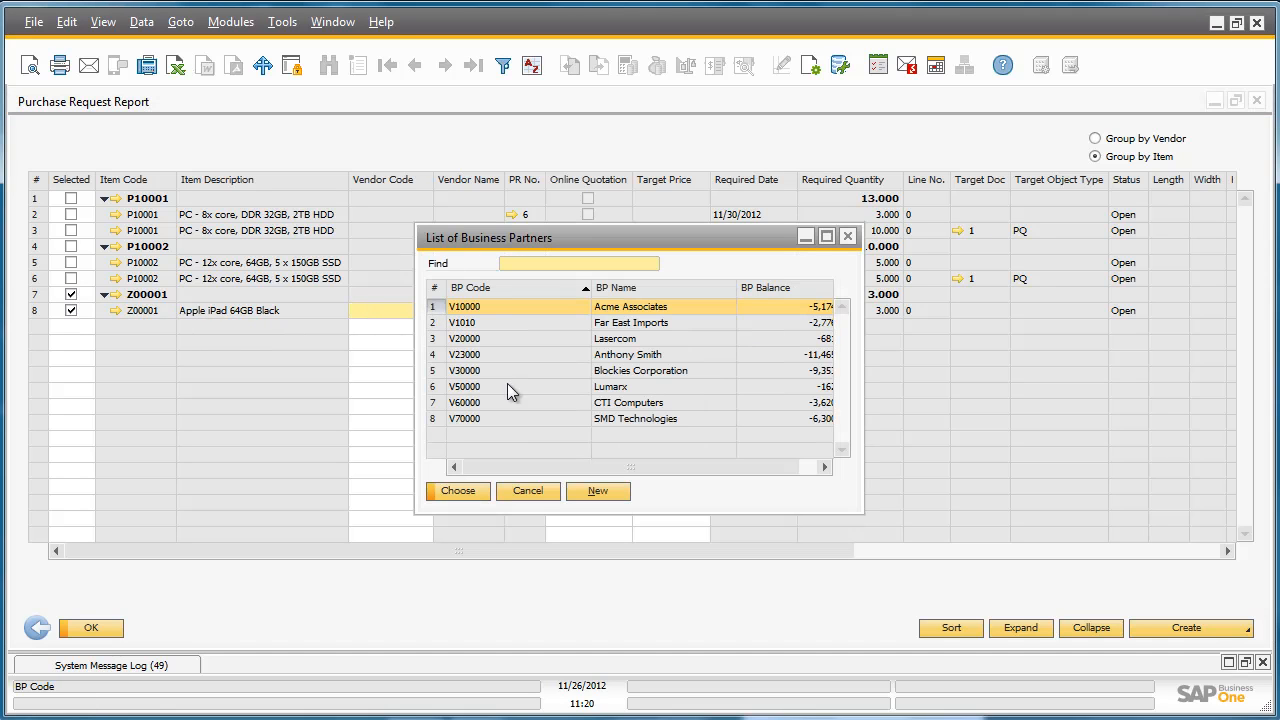
double_click(594, 391)
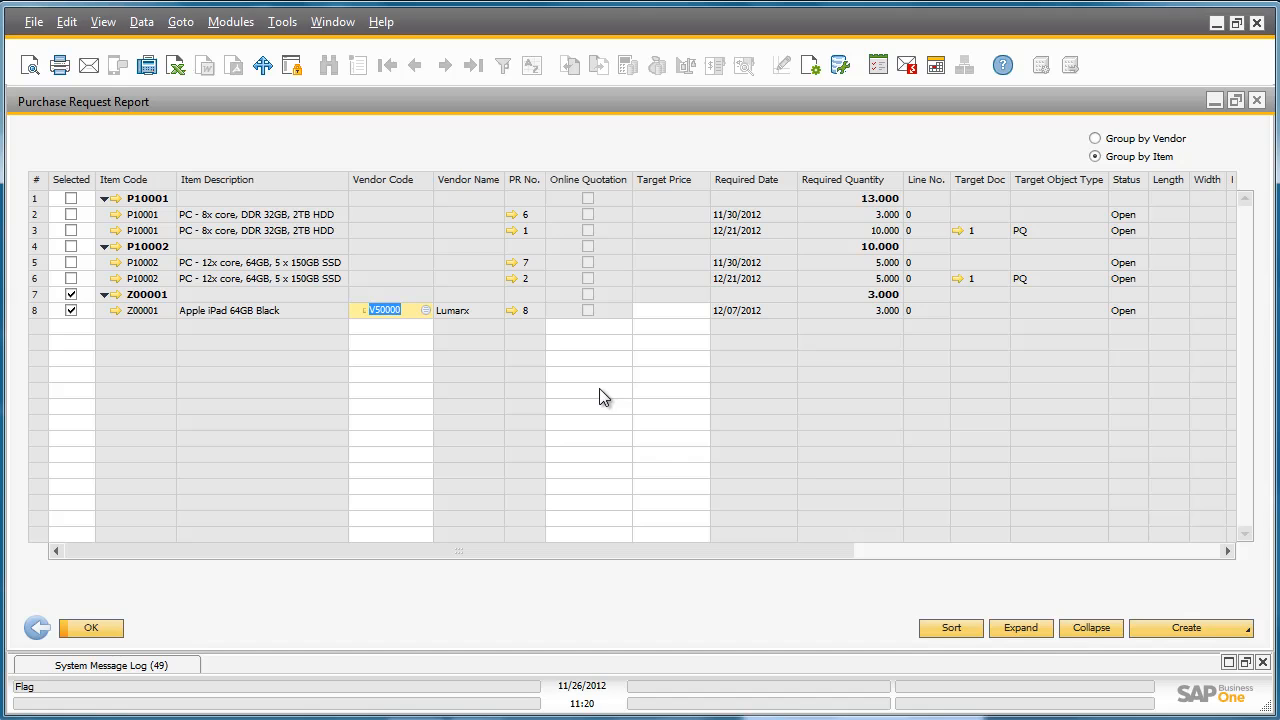
Create a purchase order from the selected Z00001 line, confirm the creation and close the Purchase Request Report
left_click(1234, 632)
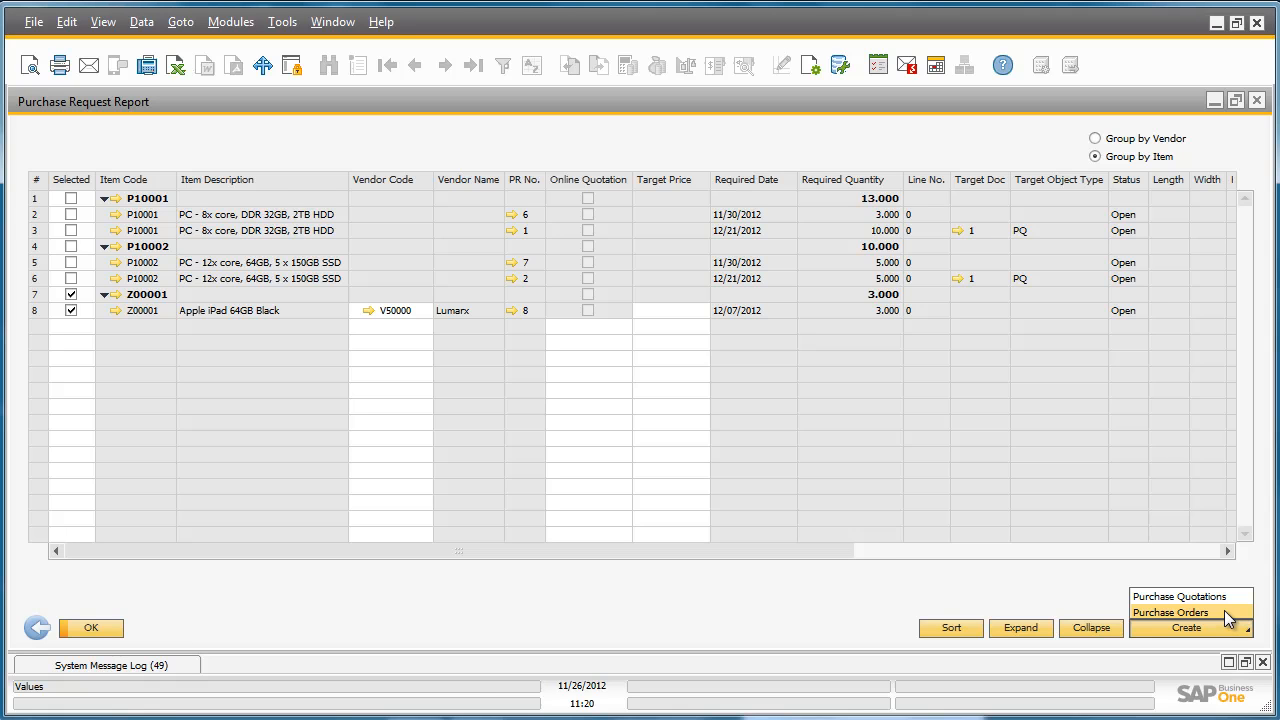
left_click(1226, 612)
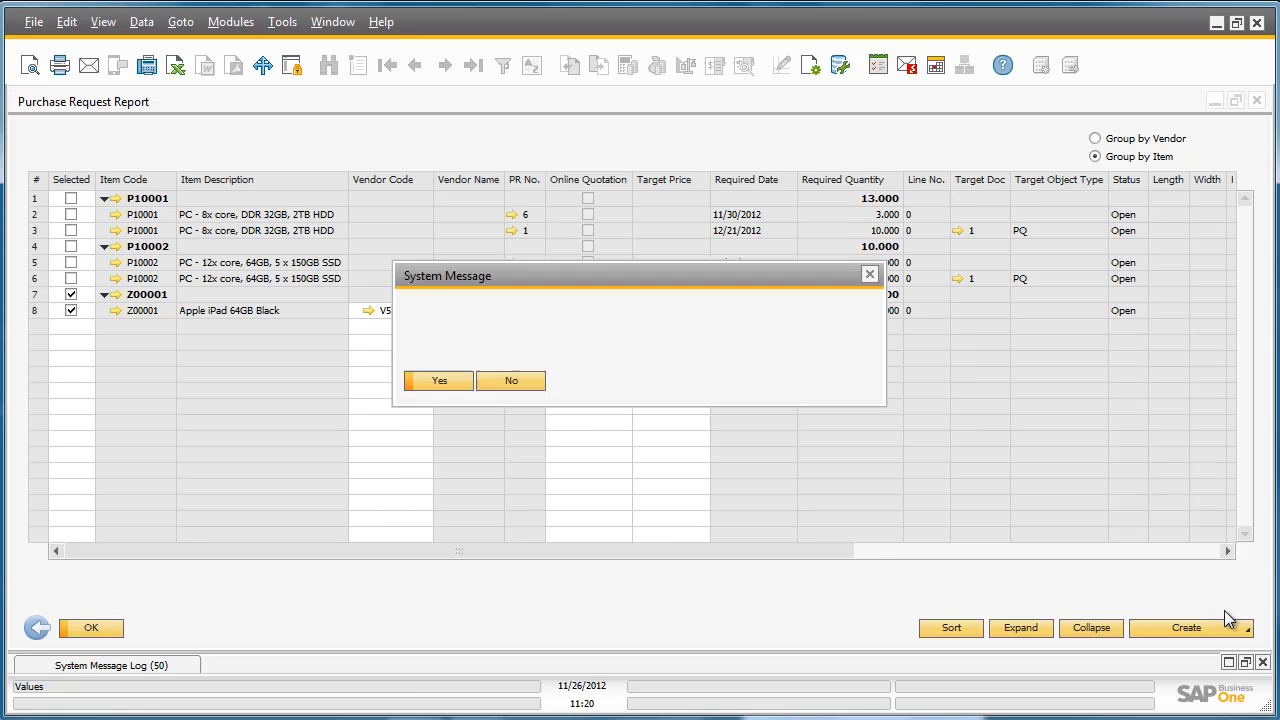
left_click(437, 381)
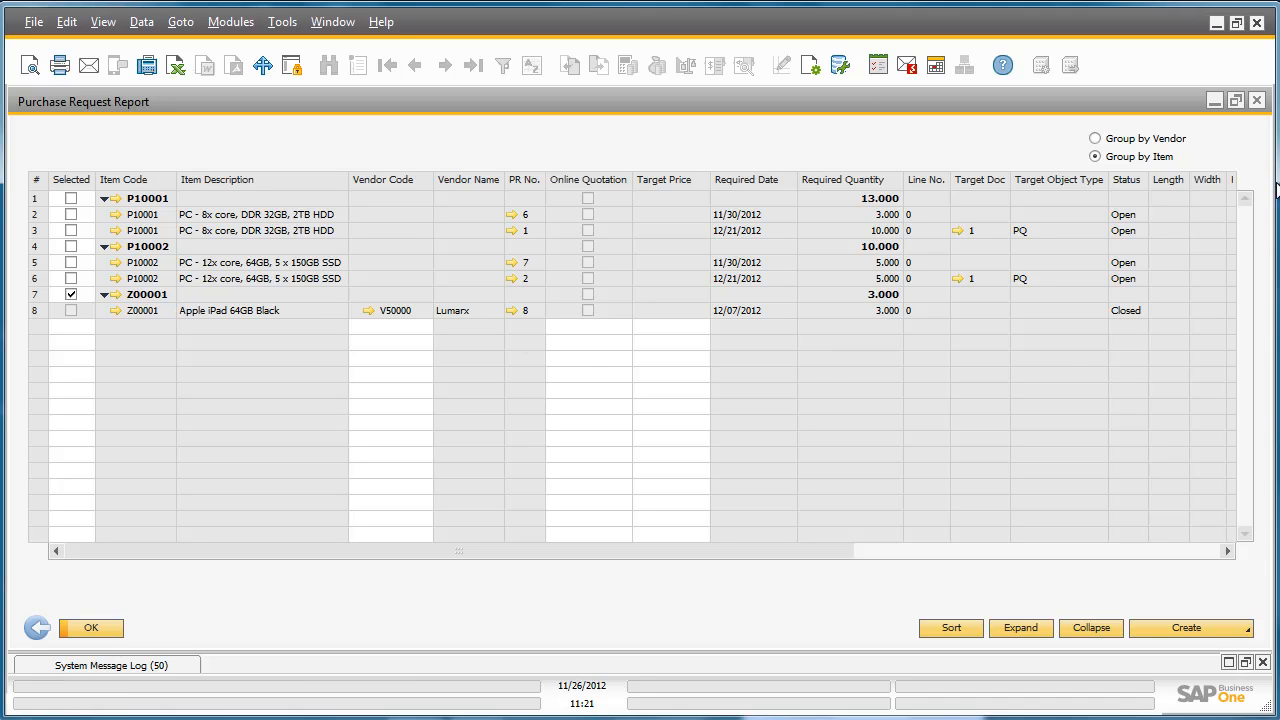
left_click(1258, 101)
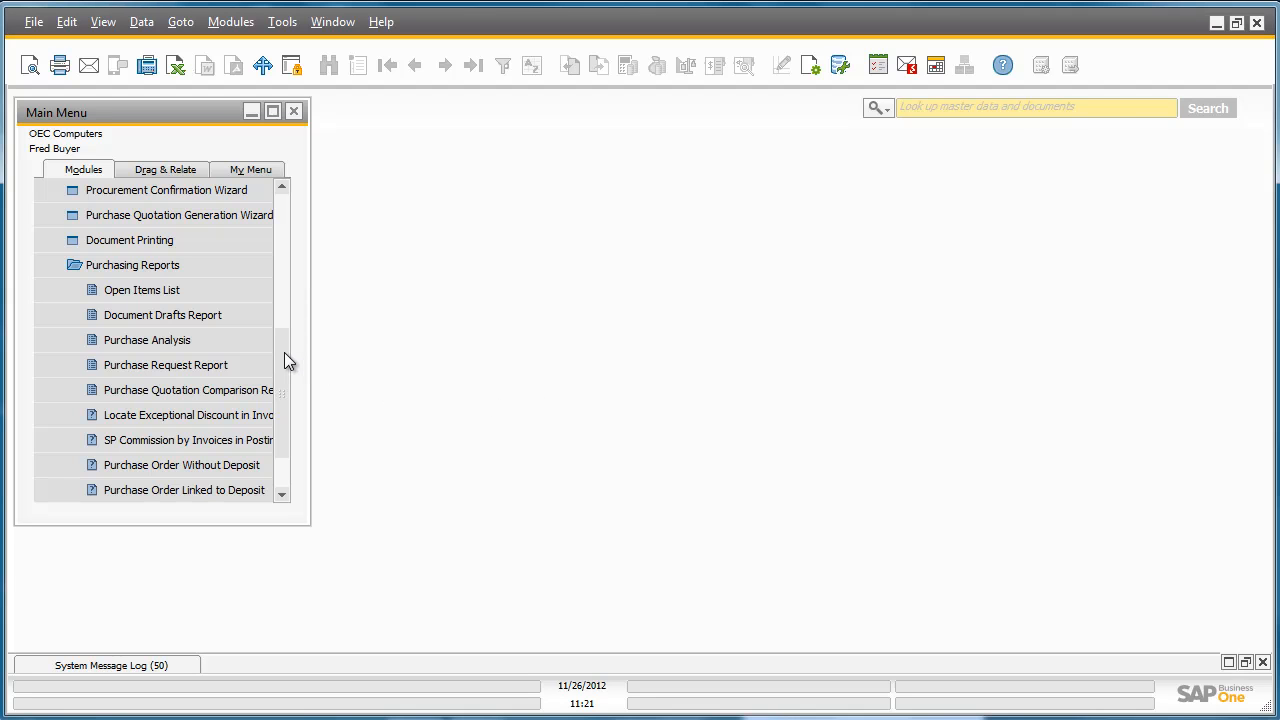
Start the Purchase Quotation Generation Wizard with a new parameter set named "purchae request", leaving the description empty
left_click_drag(283, 366, 286, 321)
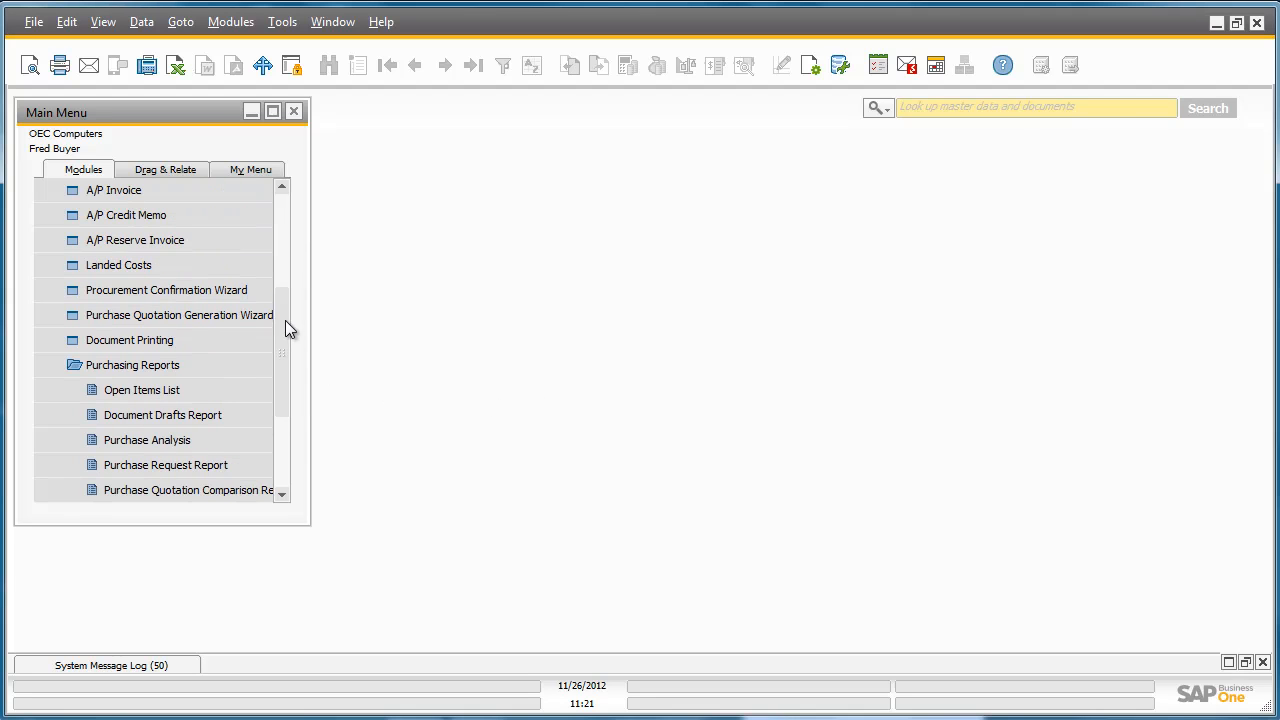
left_click(256, 318)
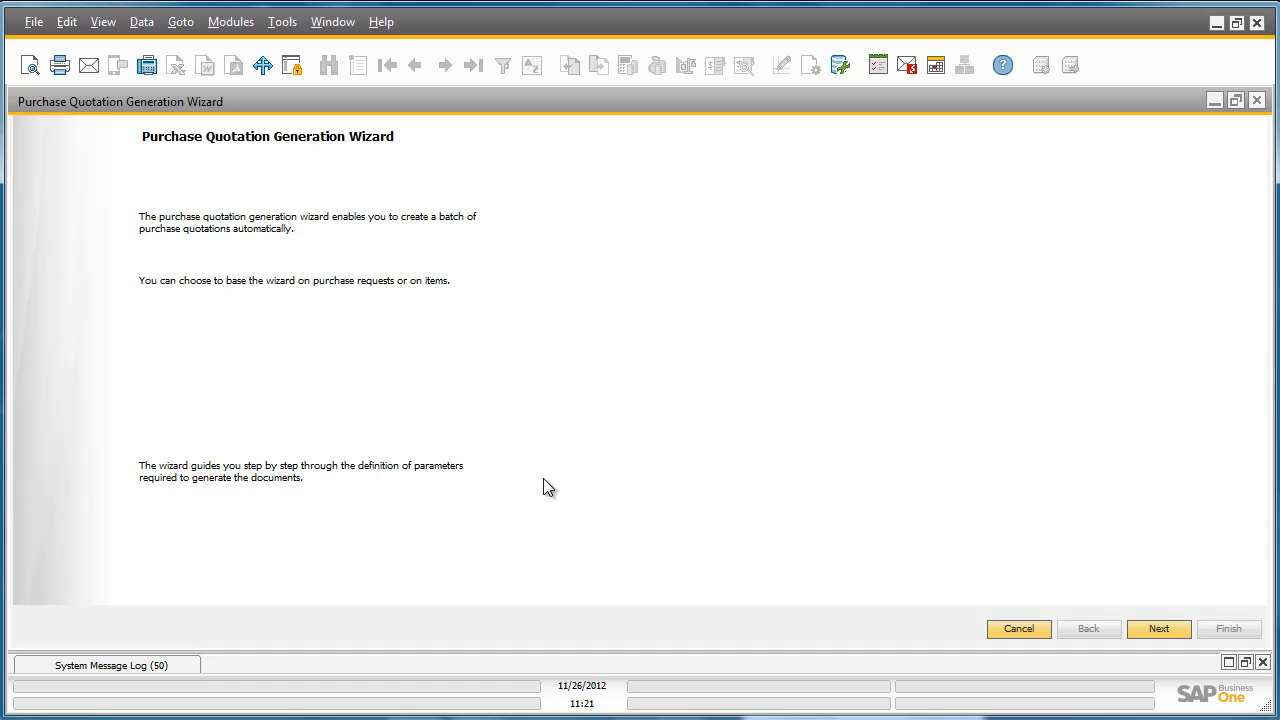
left_click(1159, 628)
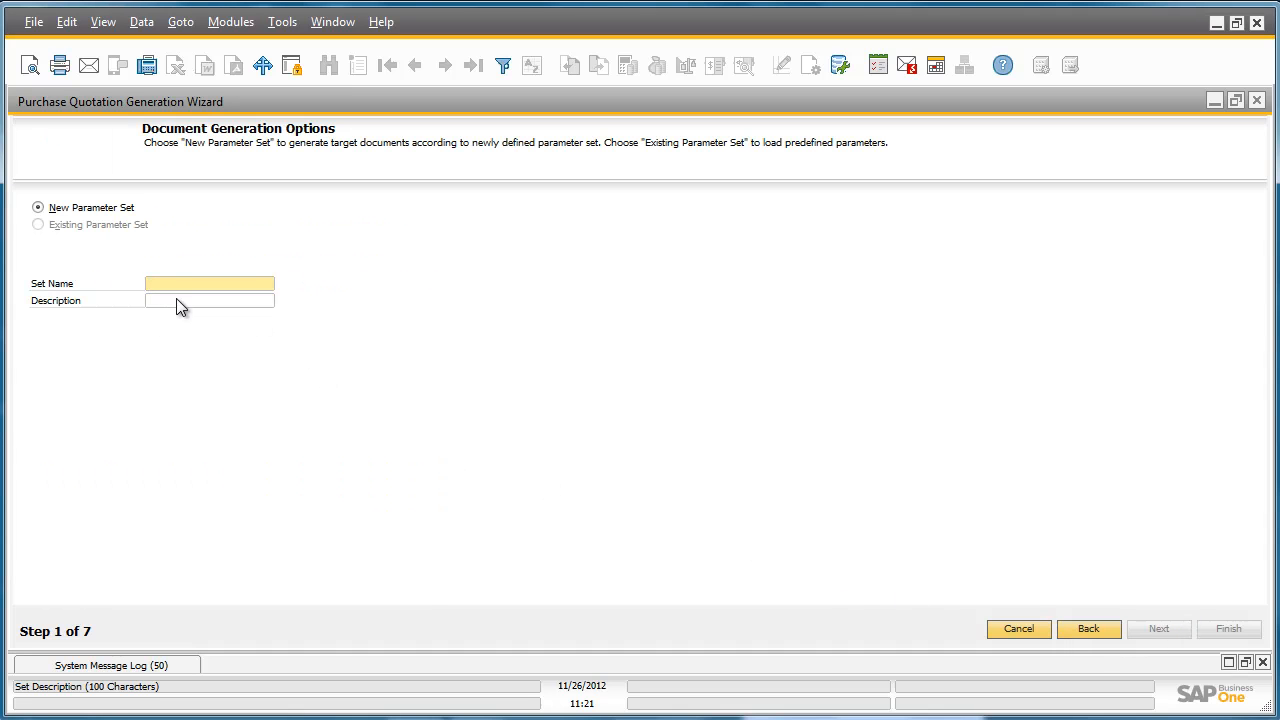
type("purchae request")
left_click(177, 300)
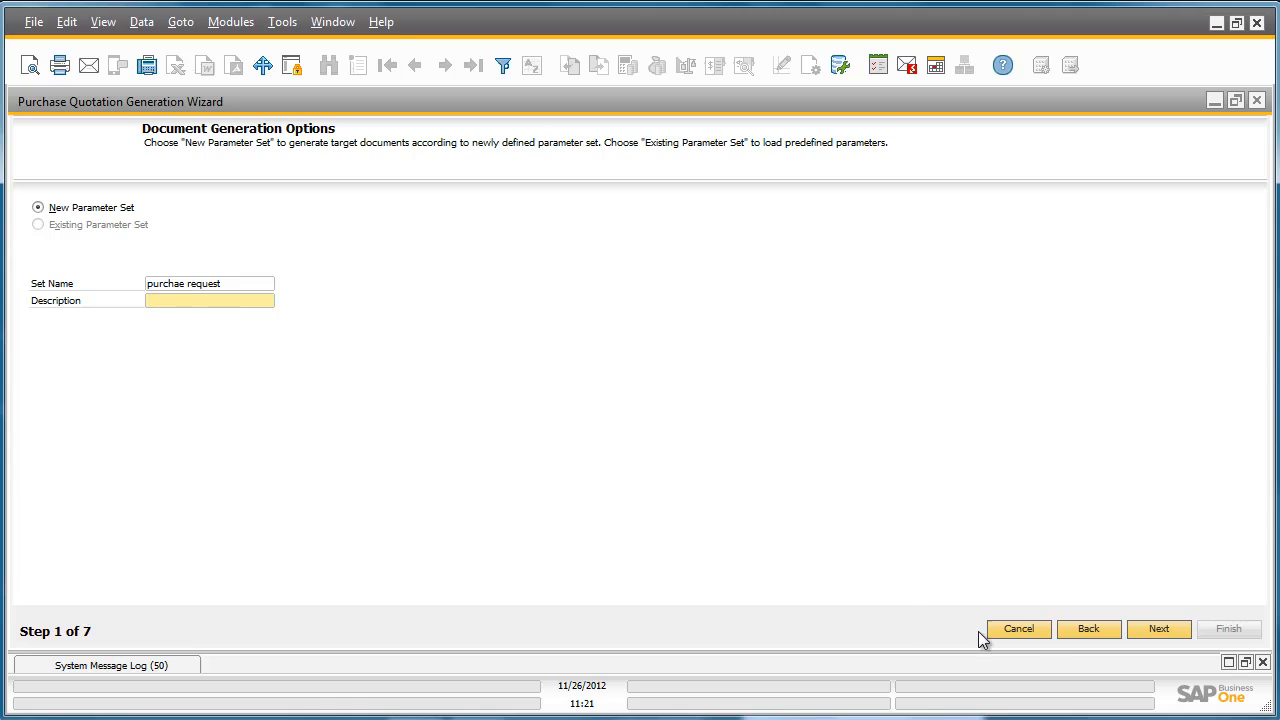
left_click(1157, 628)
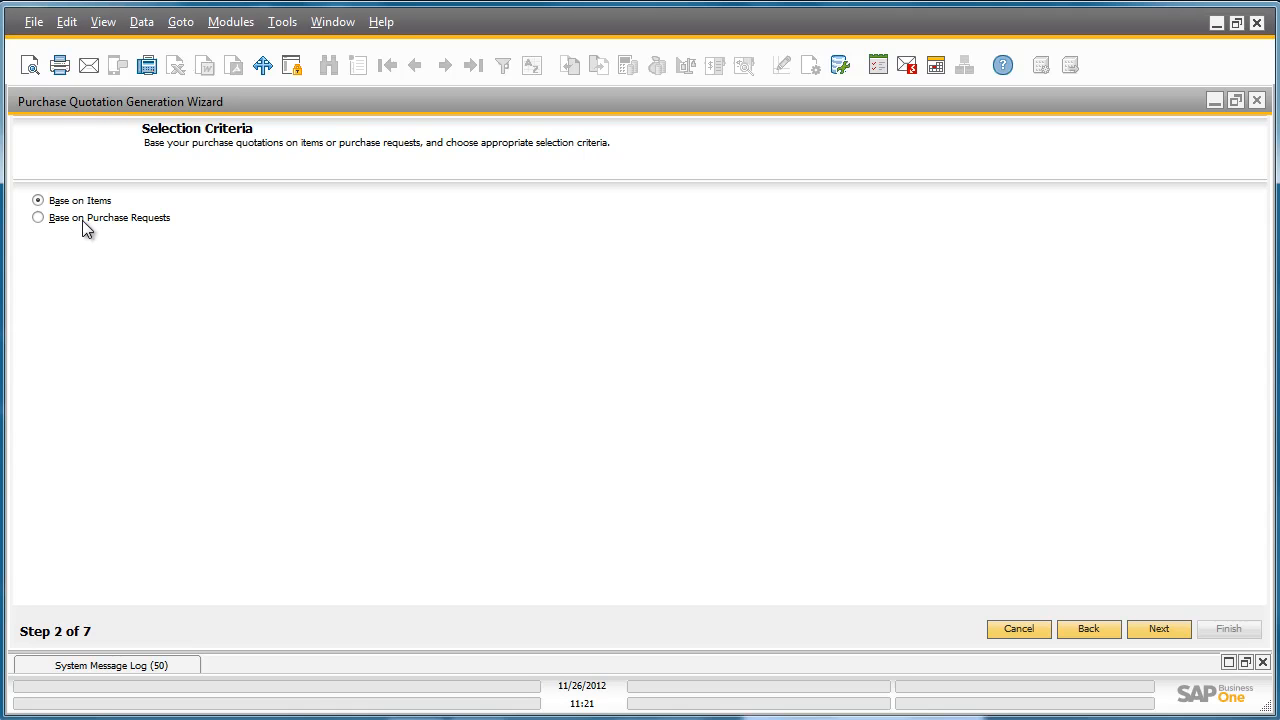
Base the quotations on purchase requests from all users and employees, and accept the proposed P10001 and P10002 items
left_click(52, 218)
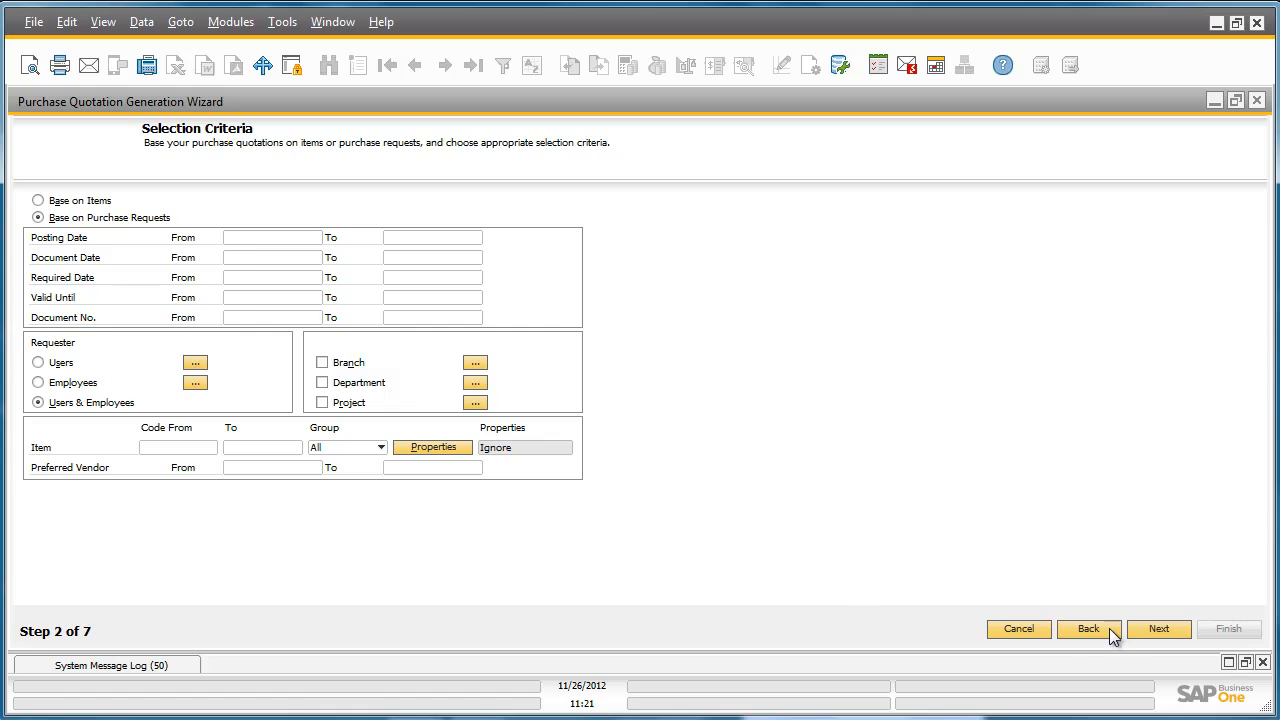
left_click(1160, 628)
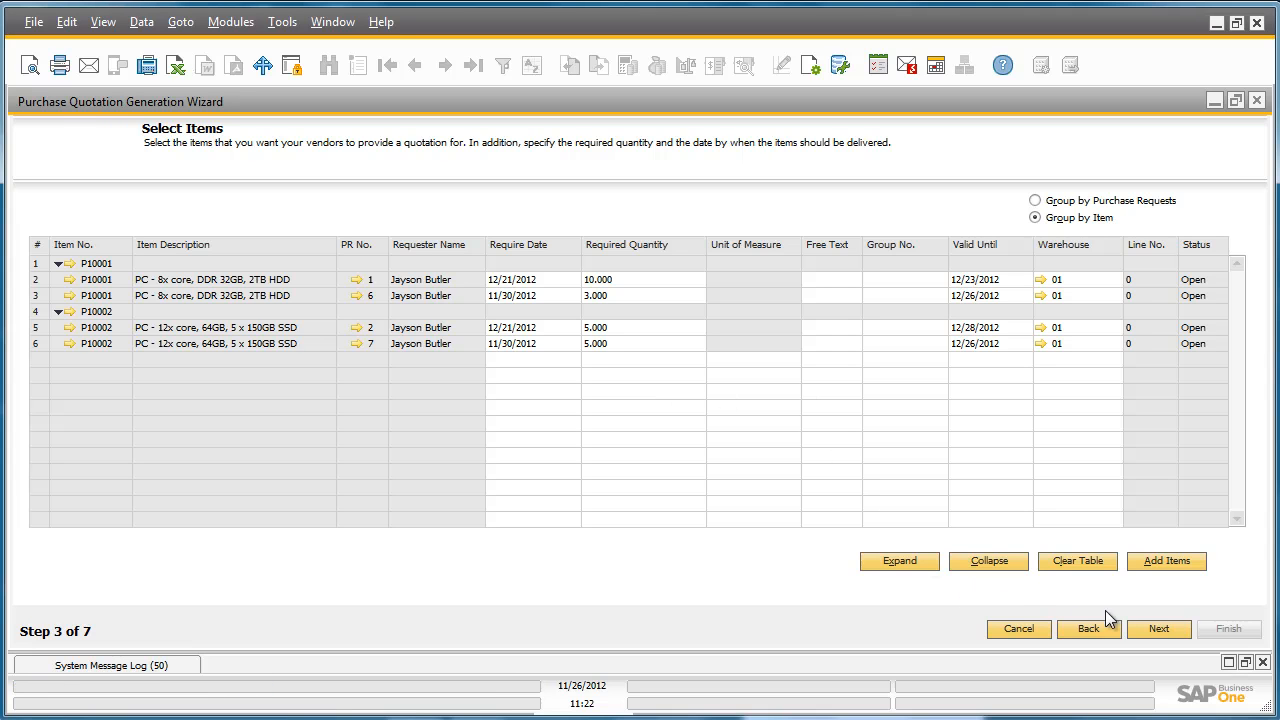
left_click(1156, 627)
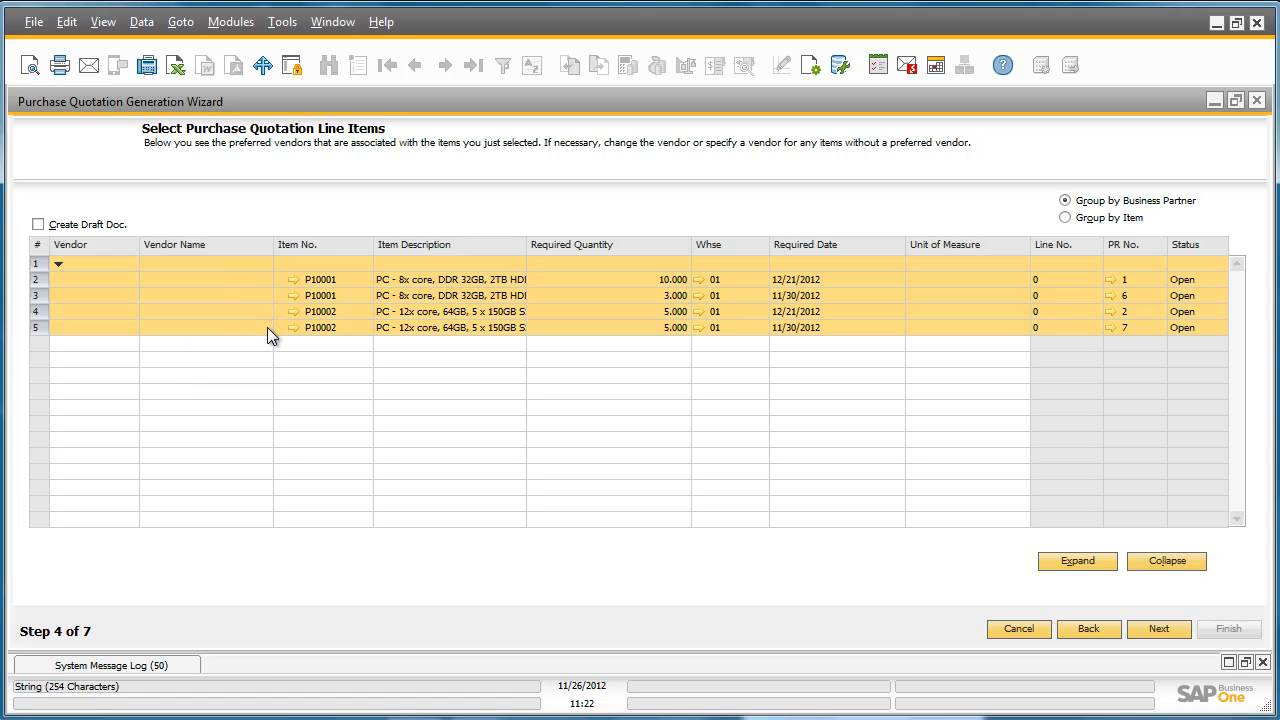
Assign Lumarx (V50000) as vendor for both P10001 quotation lines
left_click(113, 281)
left_click(131, 280)
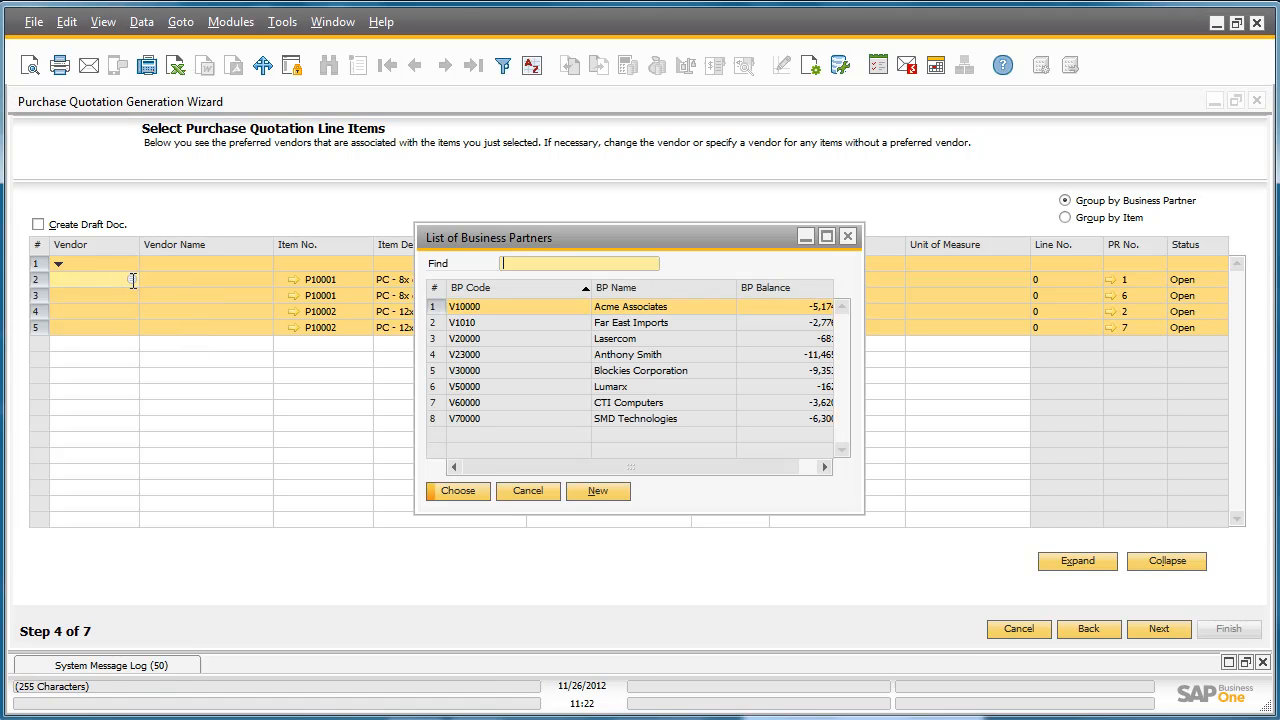
left_click(573, 390)
double_click(573, 388)
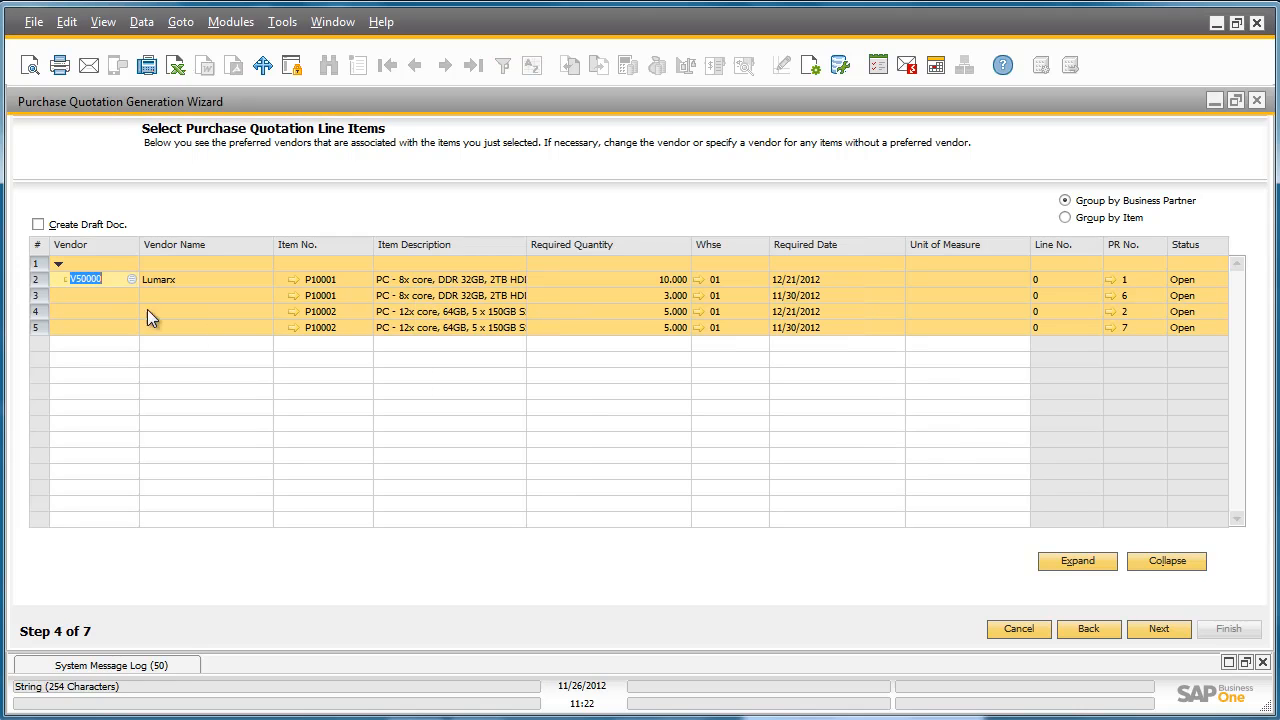
left_click(104, 295)
left_click(131, 295)
left_click(573, 389)
double_click(573, 389)
Assign Lumarx (V50000) as vendor for both P10002 lines and proceed to the preview of the results
left_click(125, 313)
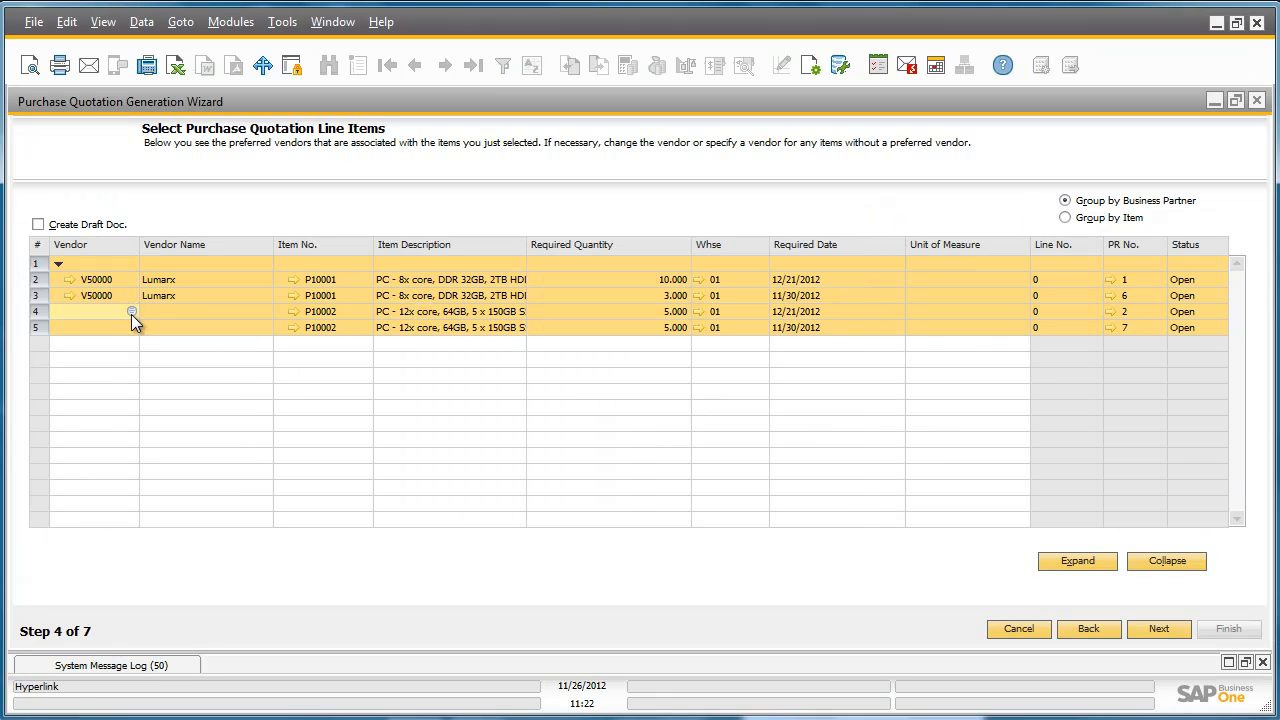
left_click(131, 312)
double_click(609, 398)
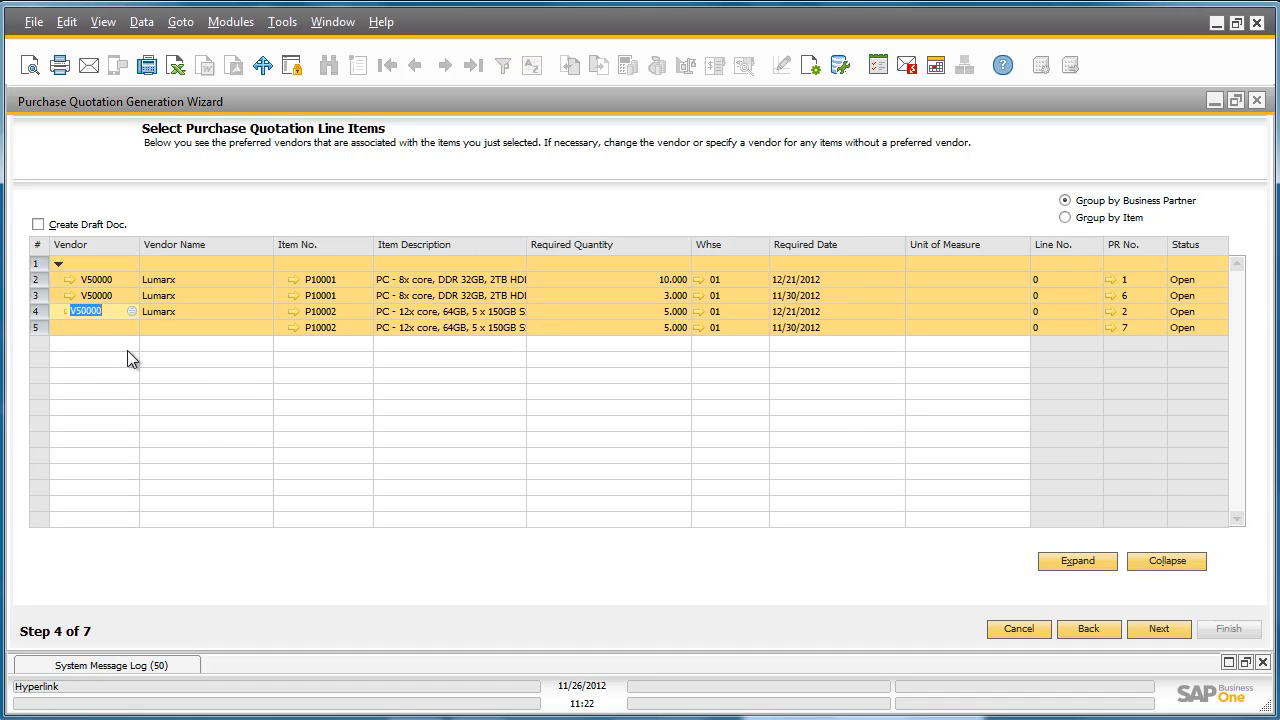
left_click(131, 329)
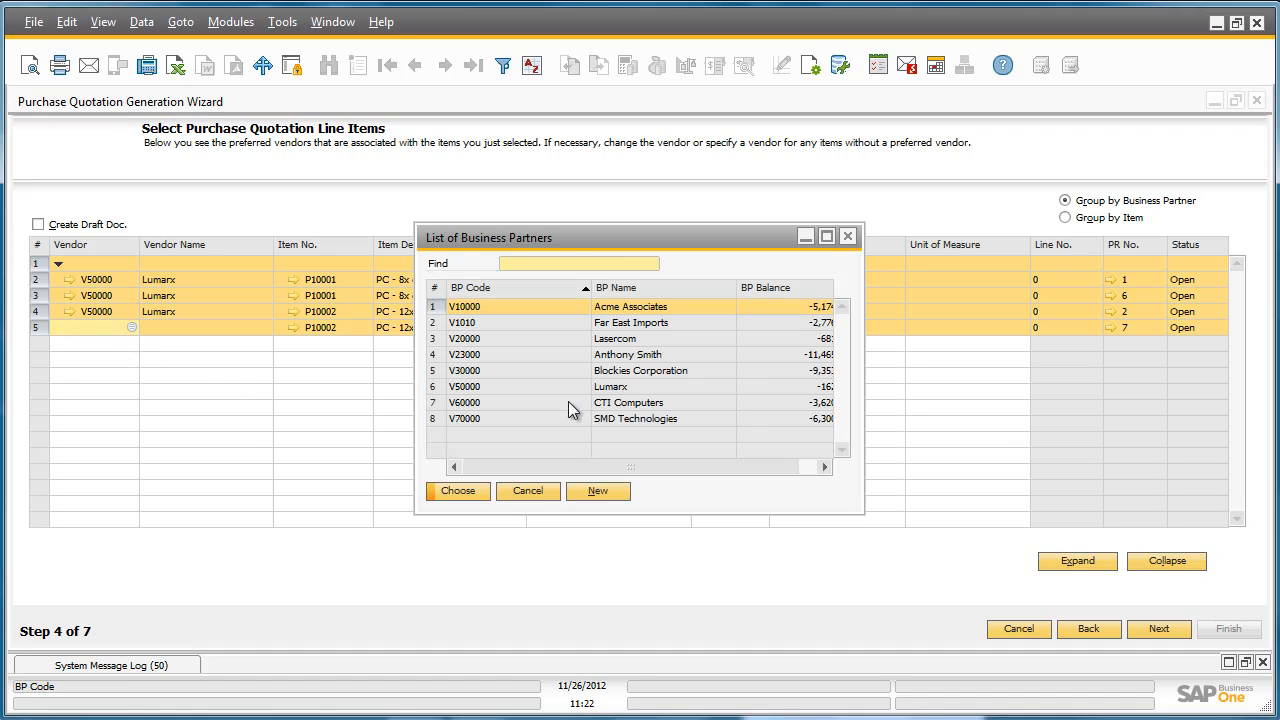
double_click(589, 398)
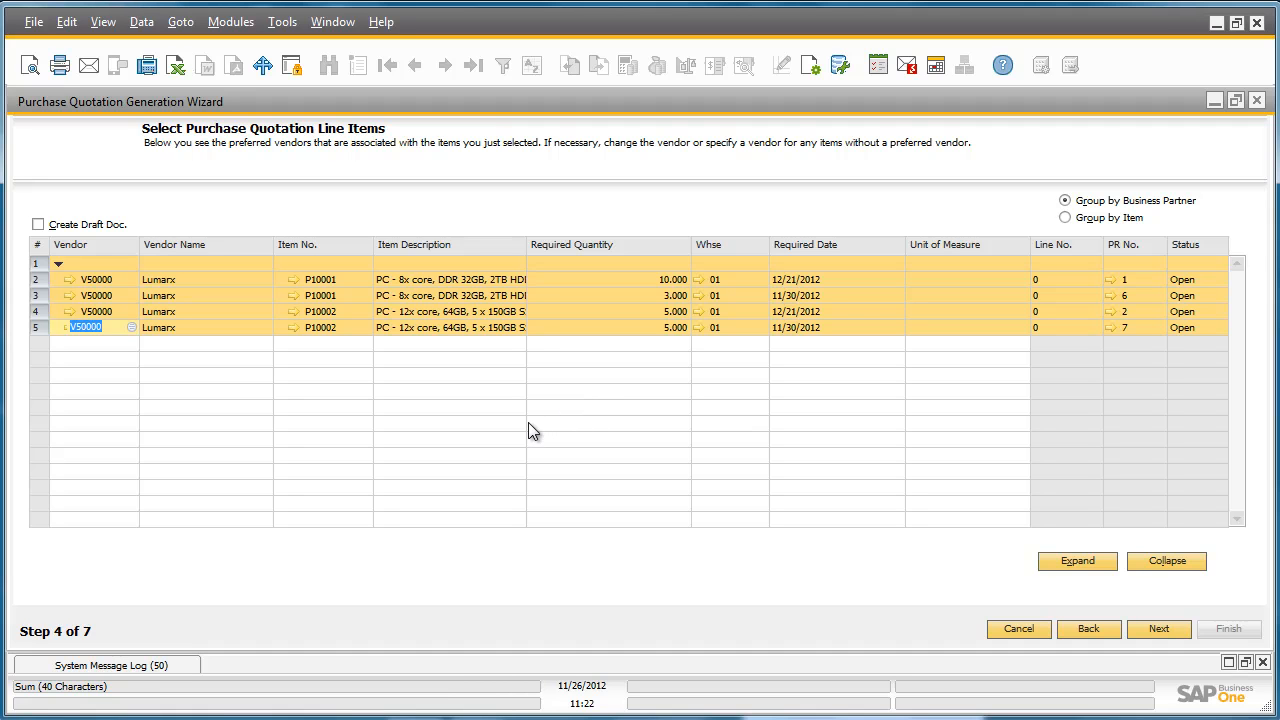
left_click(1157, 628)
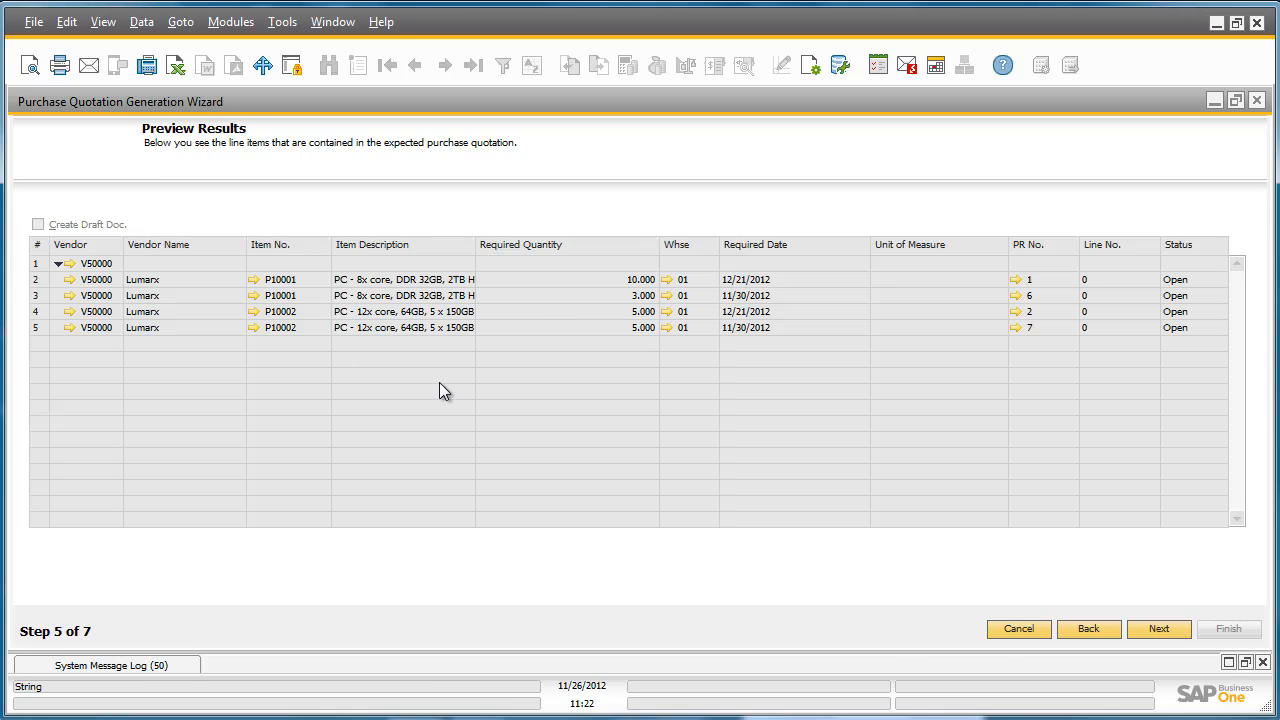
Accept the previewed lines, choose Execute without saving the parameter set, and confirm generating the purchase quotations
left_click(1181, 634)
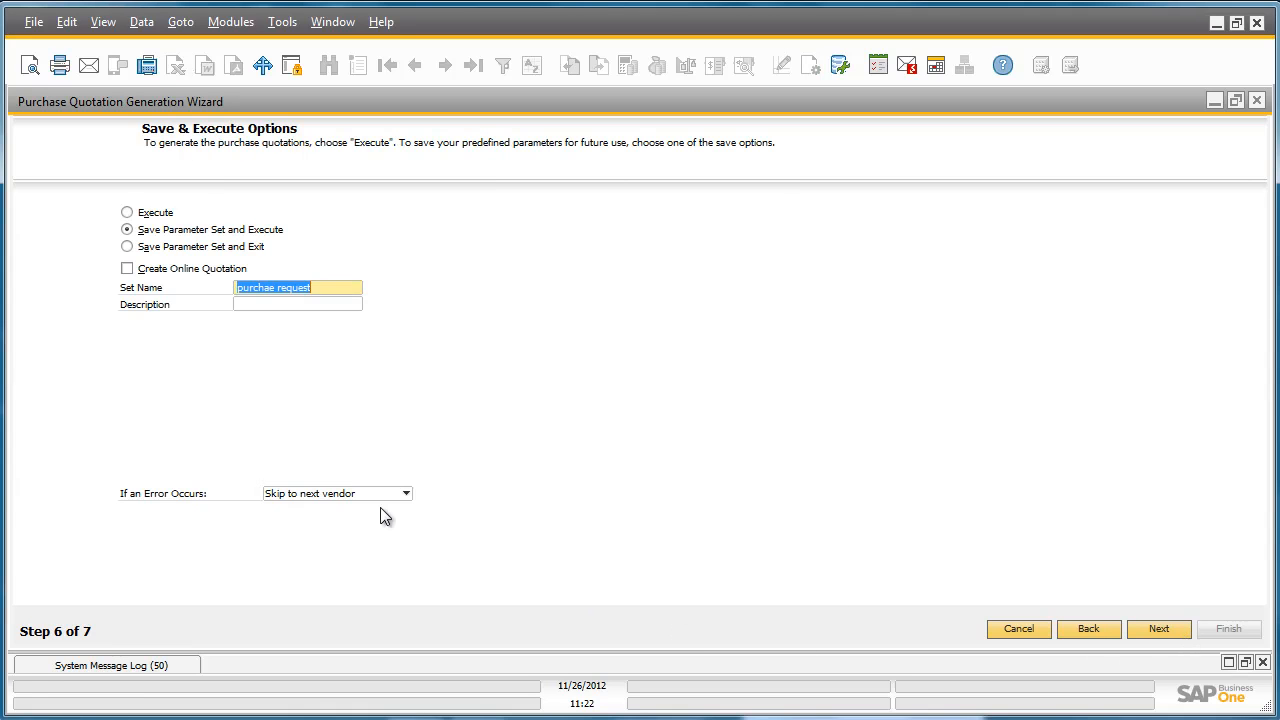
left_click(127, 213)
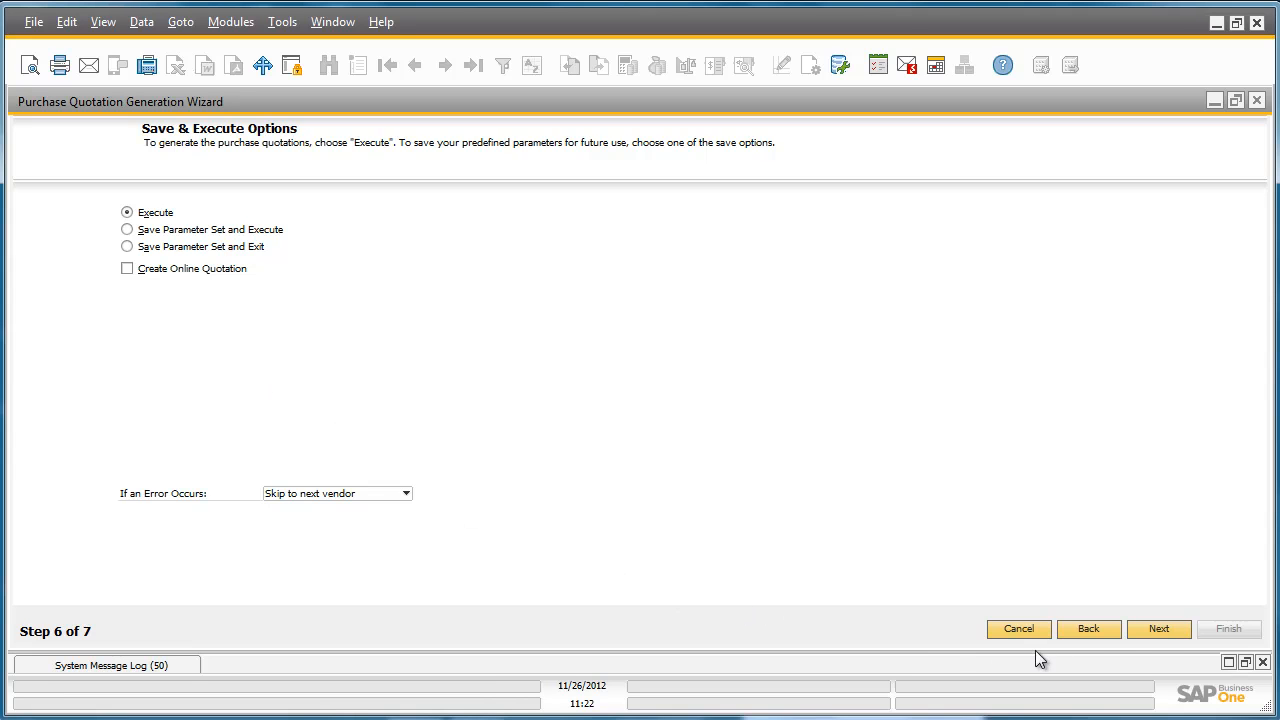
left_click(1159, 628)
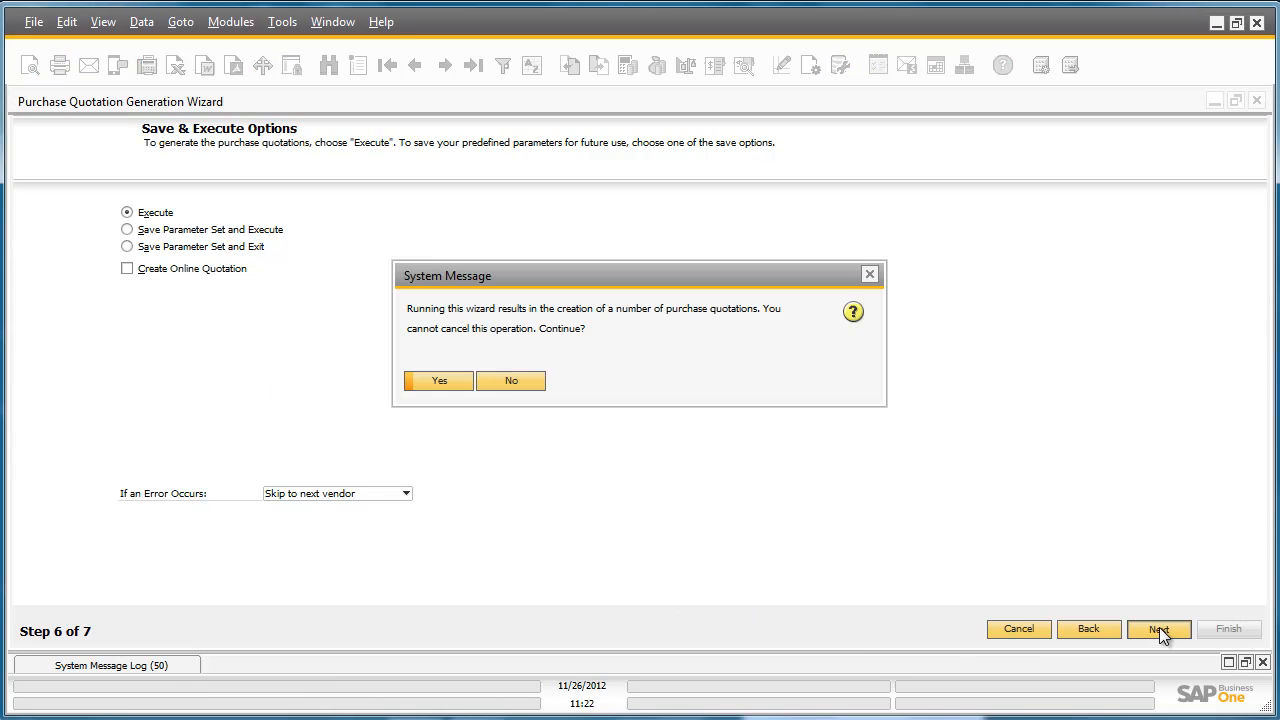
left_click(440, 380)
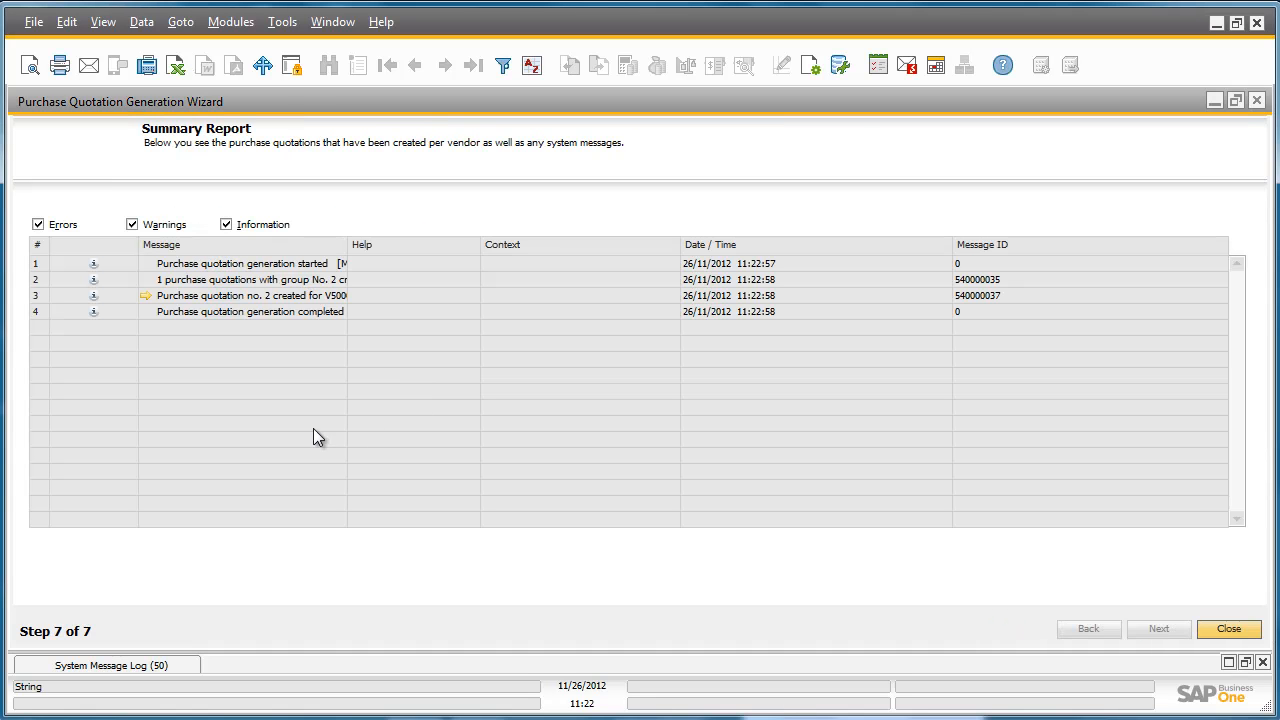
Open the purchase quotation generated for Lumarx from the Summary Report and examine it in a maximized window
left_click(145, 299)
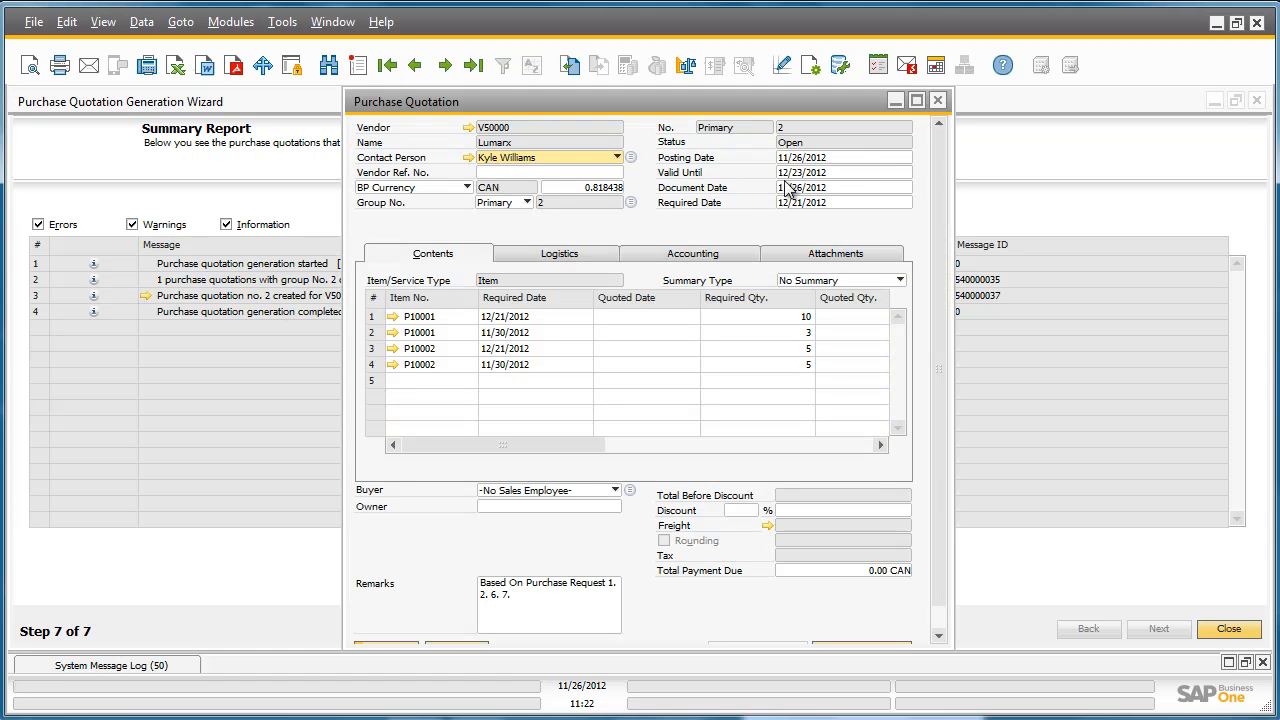
left_click(918, 102)
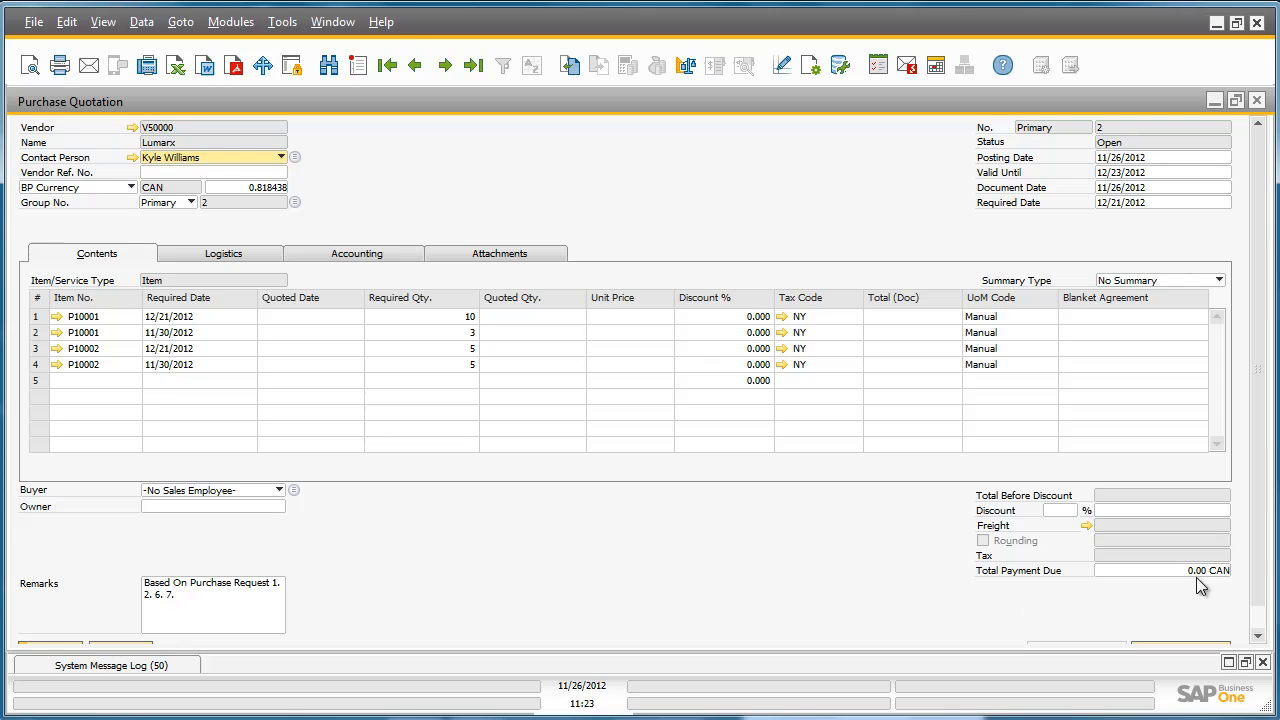
left_click_drag(1256, 558, 1256, 608)
left_click(1184, 627)
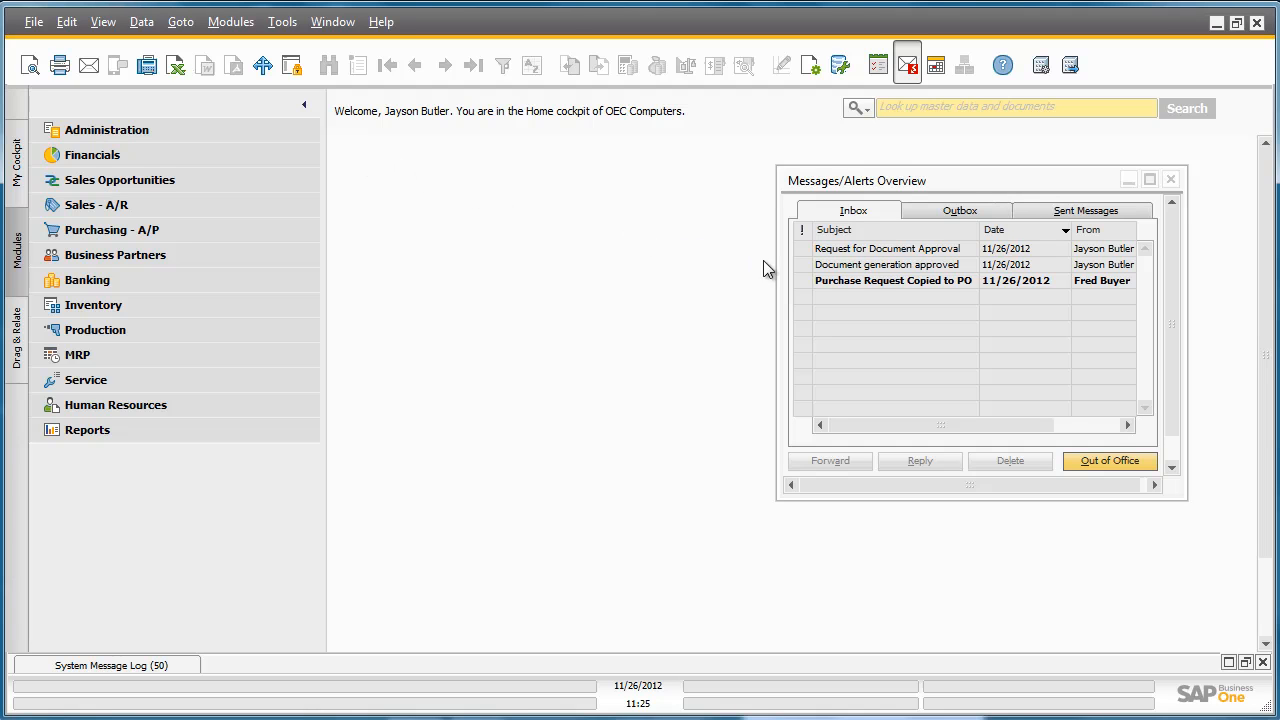
Open the linked purchase request from the "Purchase Request Copied to PO" message in the requester's inbox
left_click(868, 281)
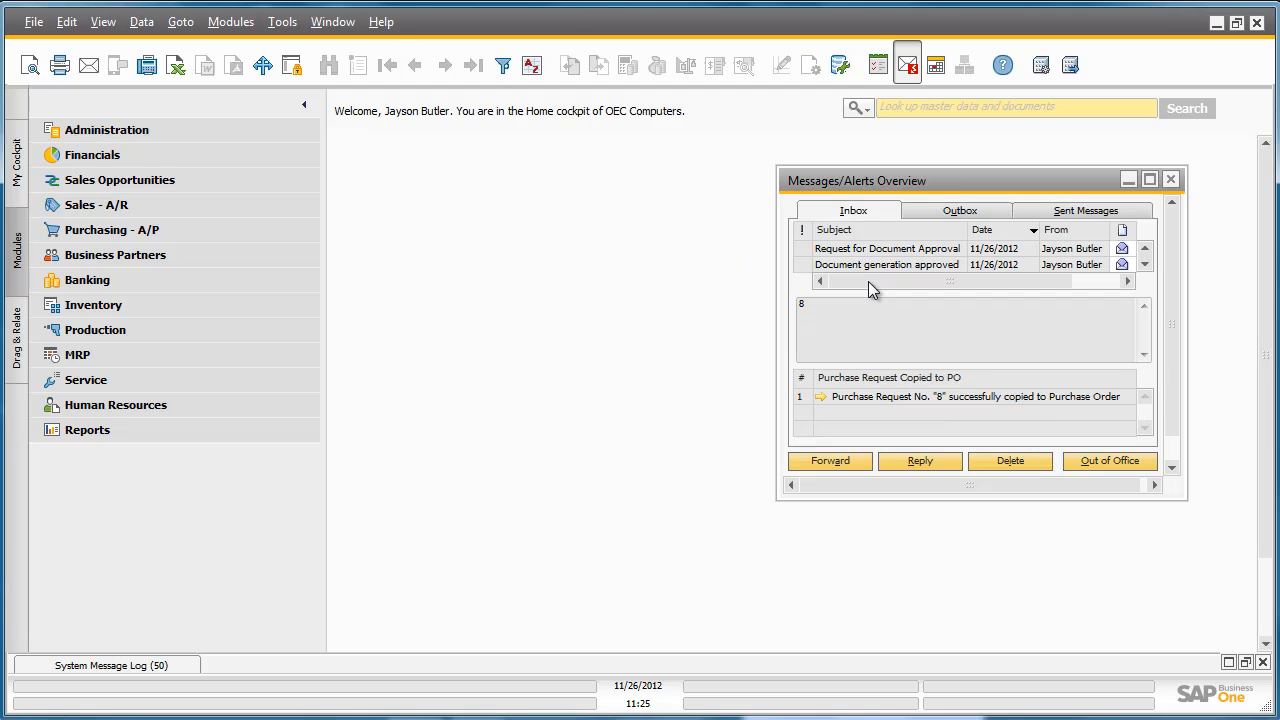
left_click(872, 396)
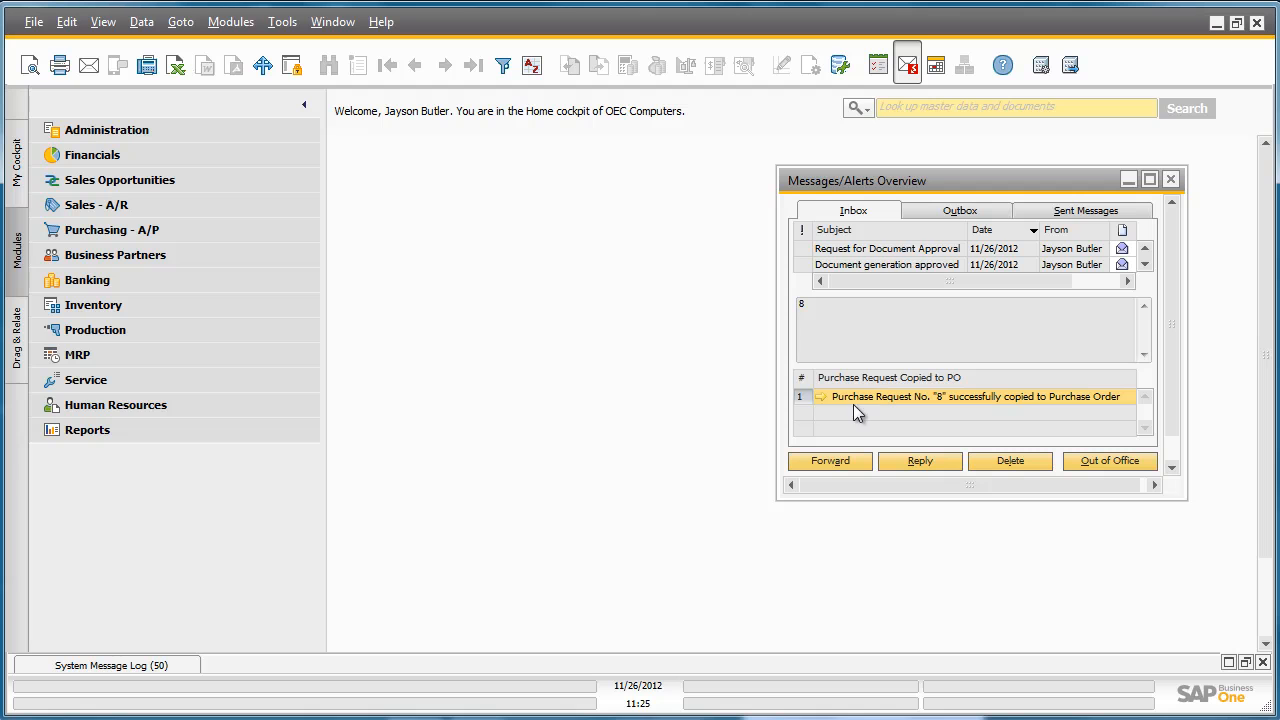
left_click(820, 397)
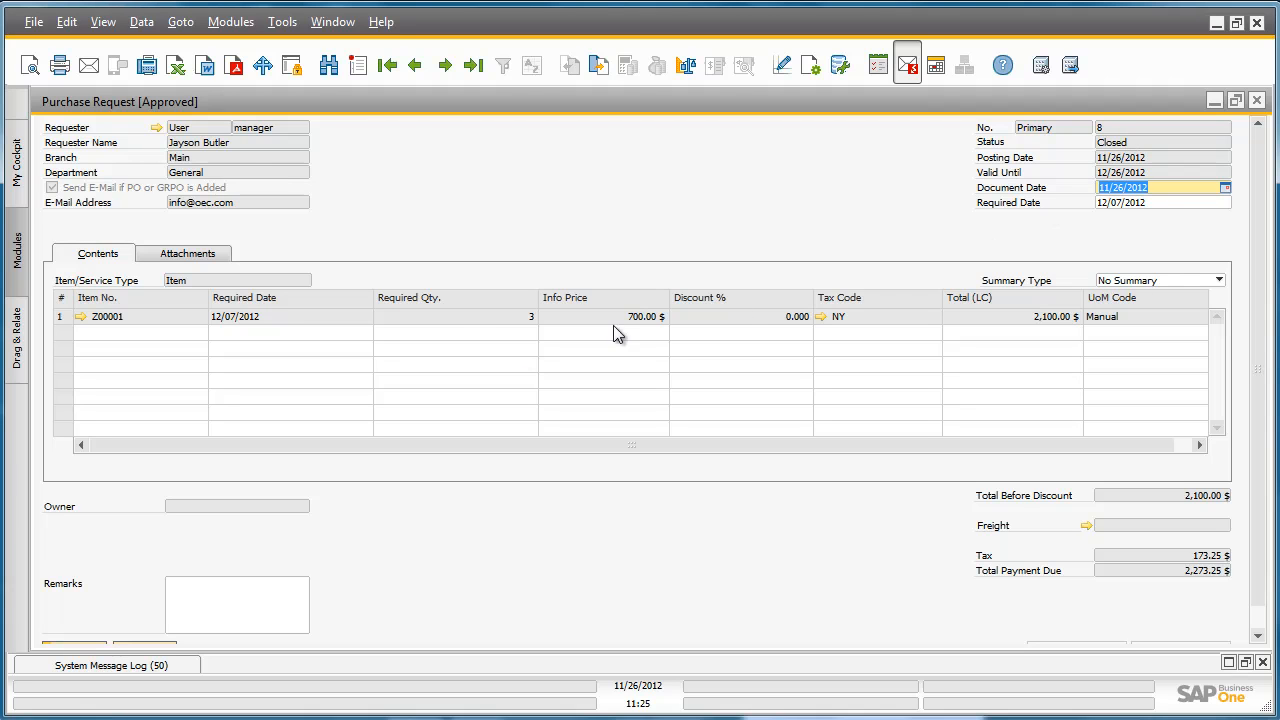
Display the purchase request's Relationship Map and open the linked purchase order from it
right_click(456, 320)
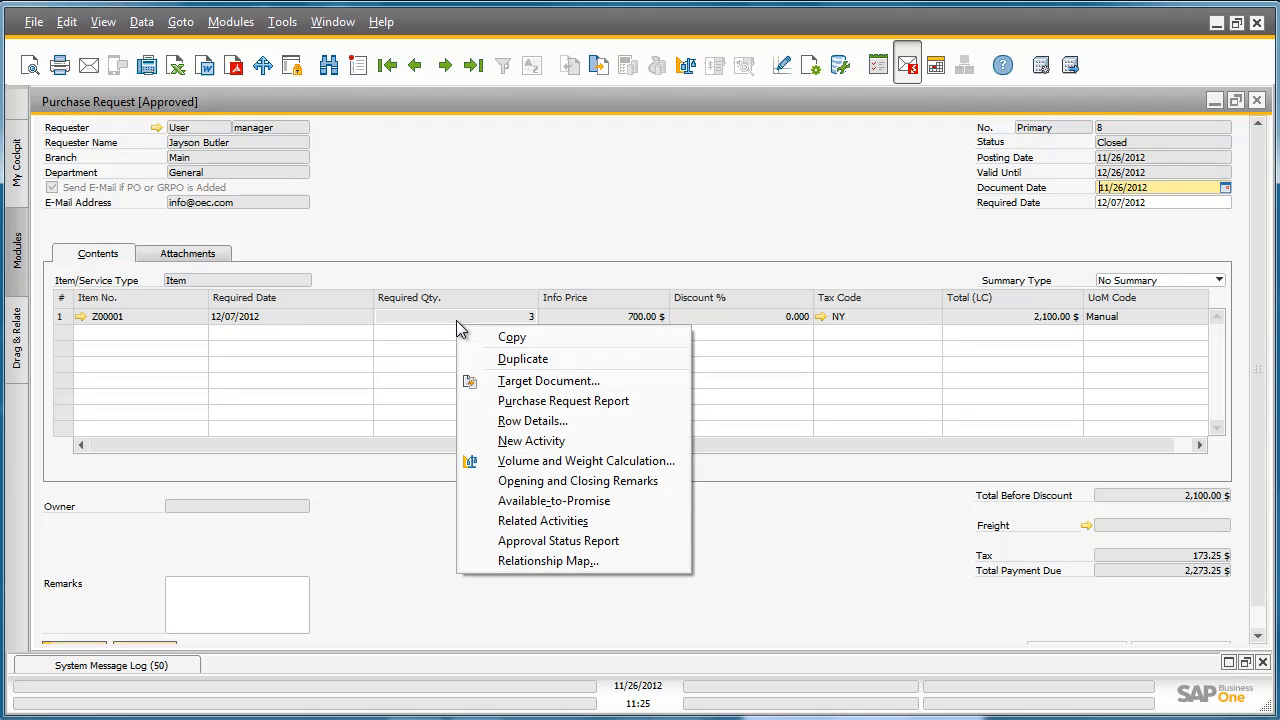
left_click(516, 560)
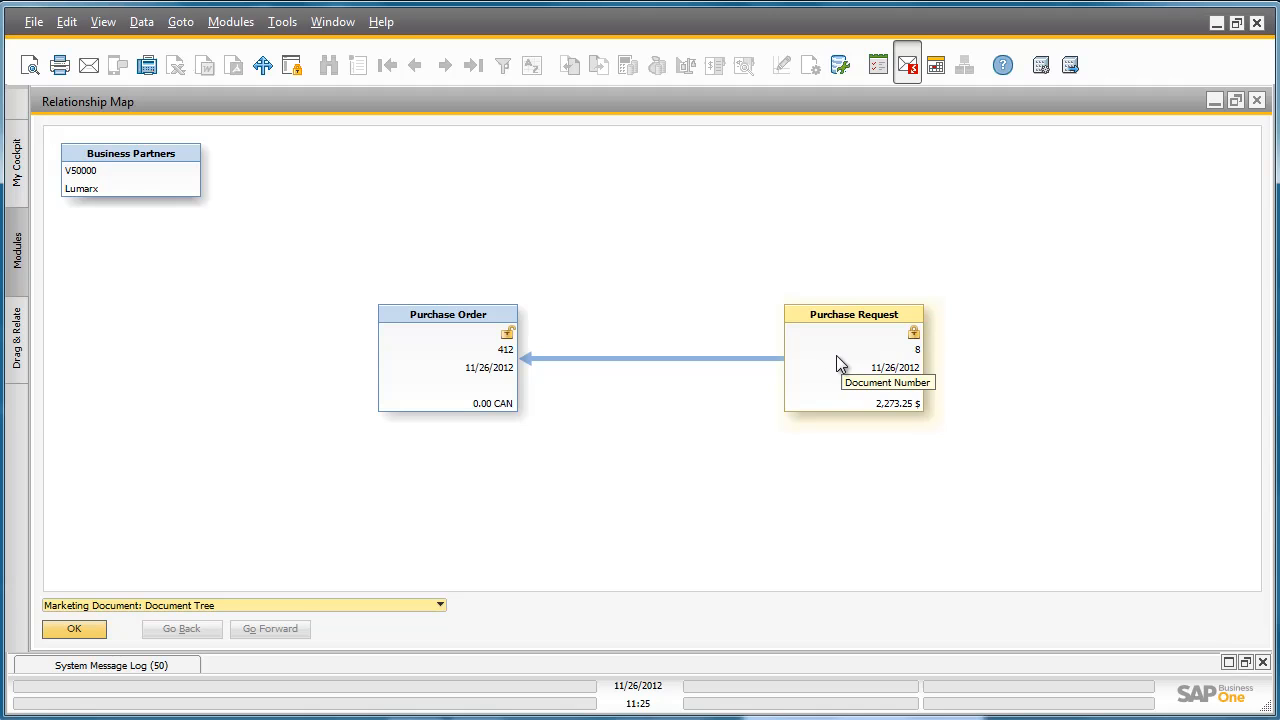
double_click(426, 353)
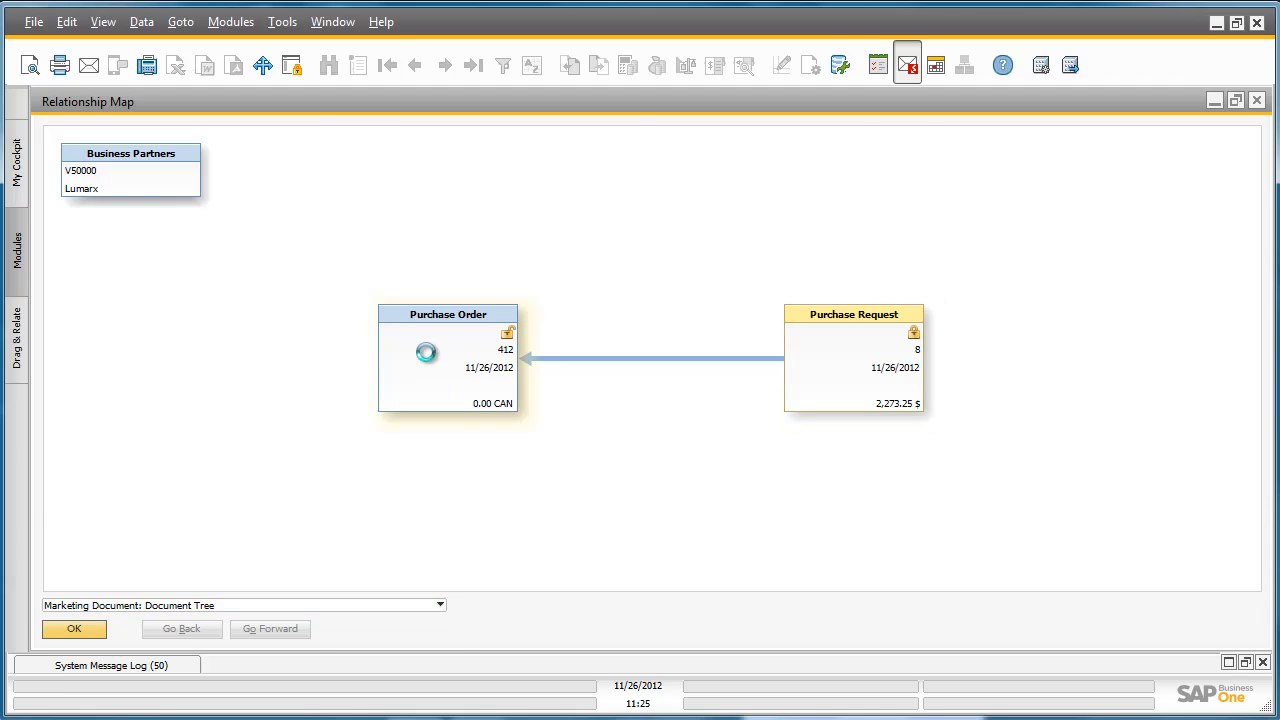